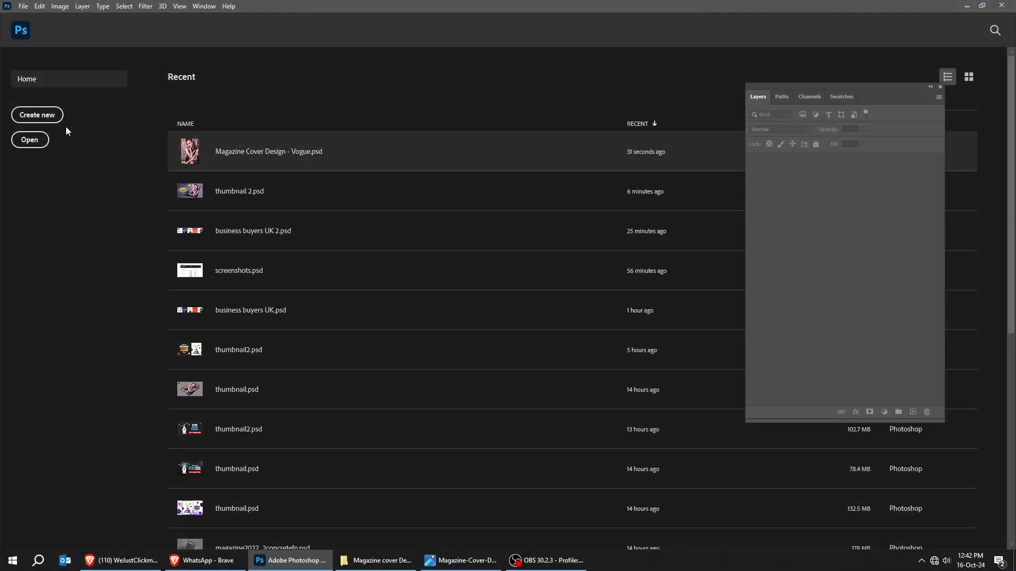
# Step: Create a new portrait document 21 cm wide and 29.7 cm high at 300 pixels/inch in RGB colour
pyautogui.click(34, 114)
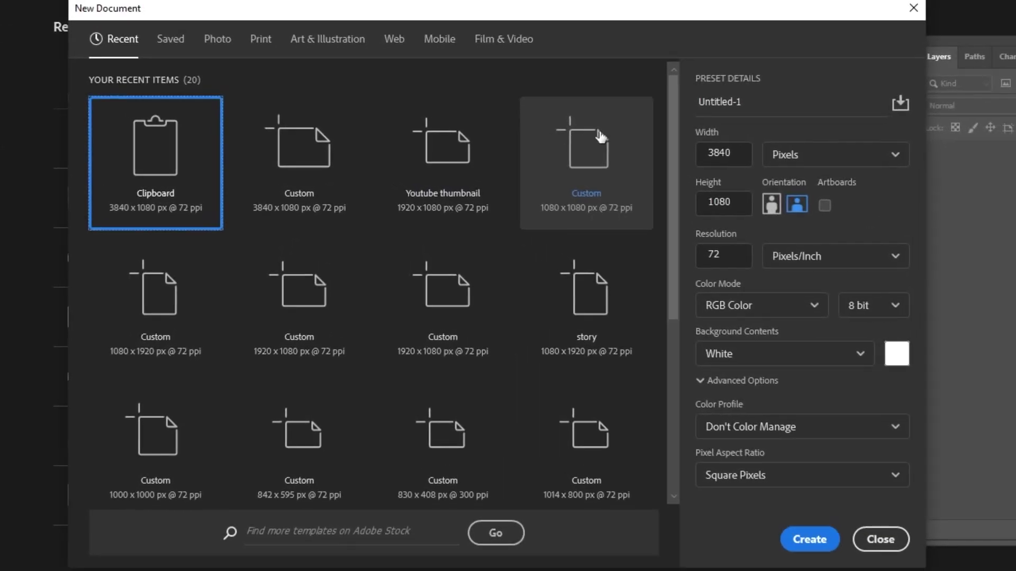
pyautogui.click(810, 156)
pyautogui.click(826, 232)
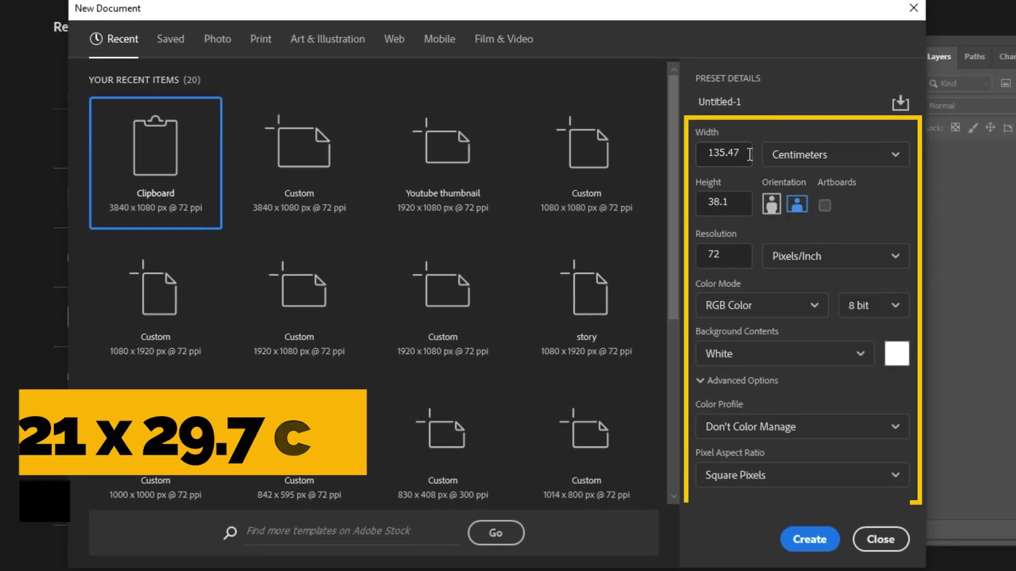
pyautogui.doubleClick(723, 154)
pyautogui.write('21')
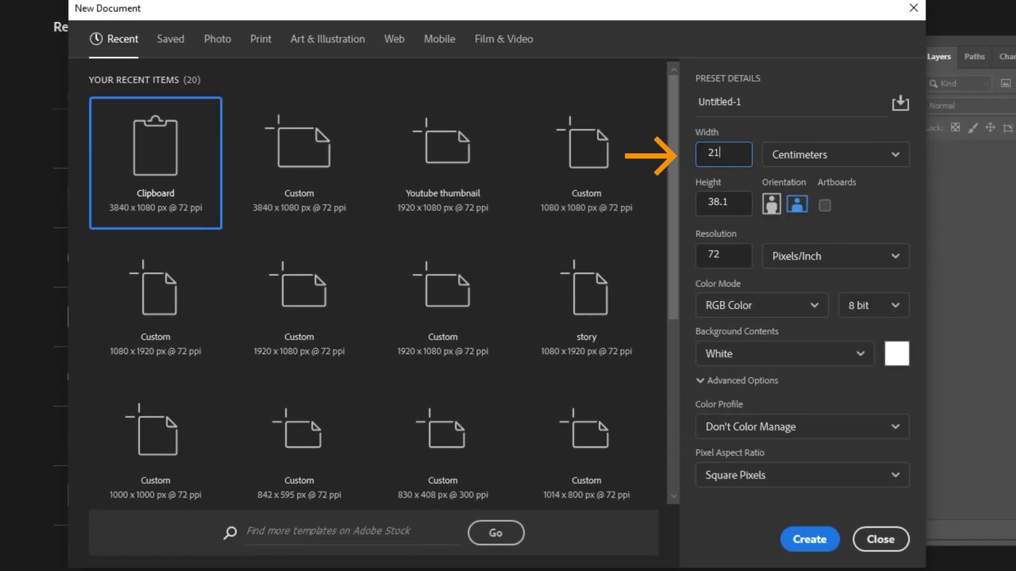
pyautogui.press('Tab')
pyautogui.write('2')
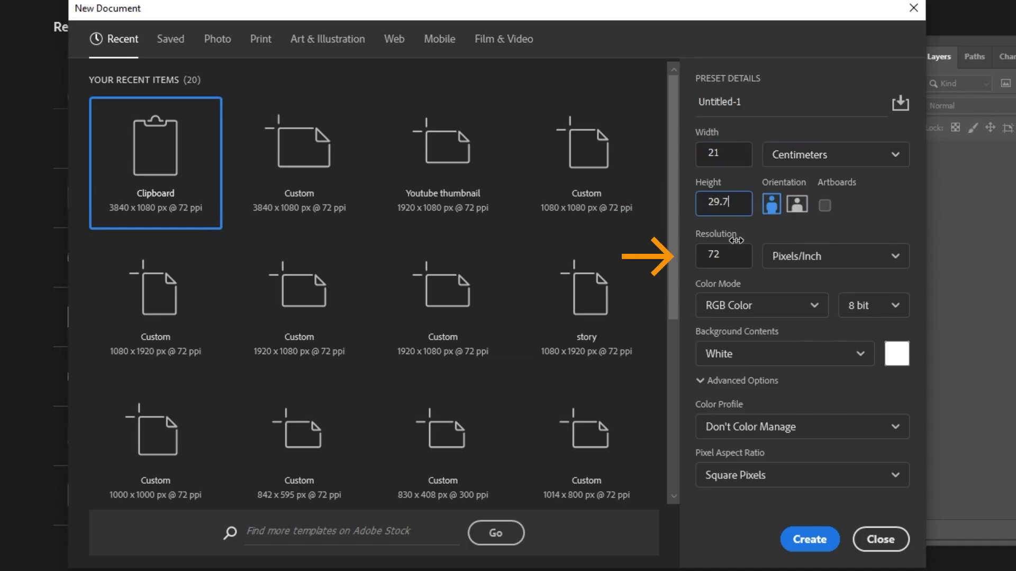
pyautogui.write('300')
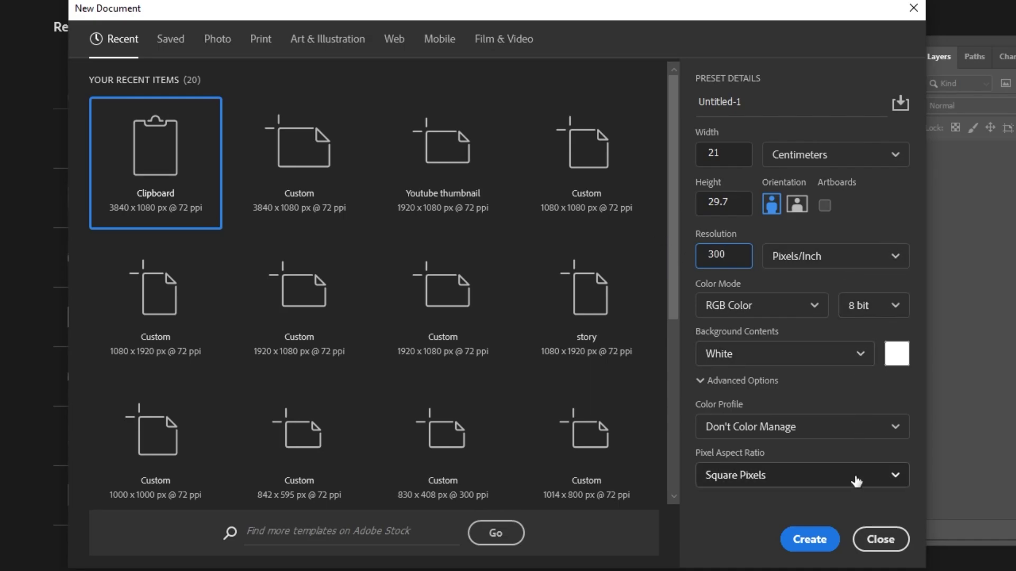
pyautogui.click(808, 538)
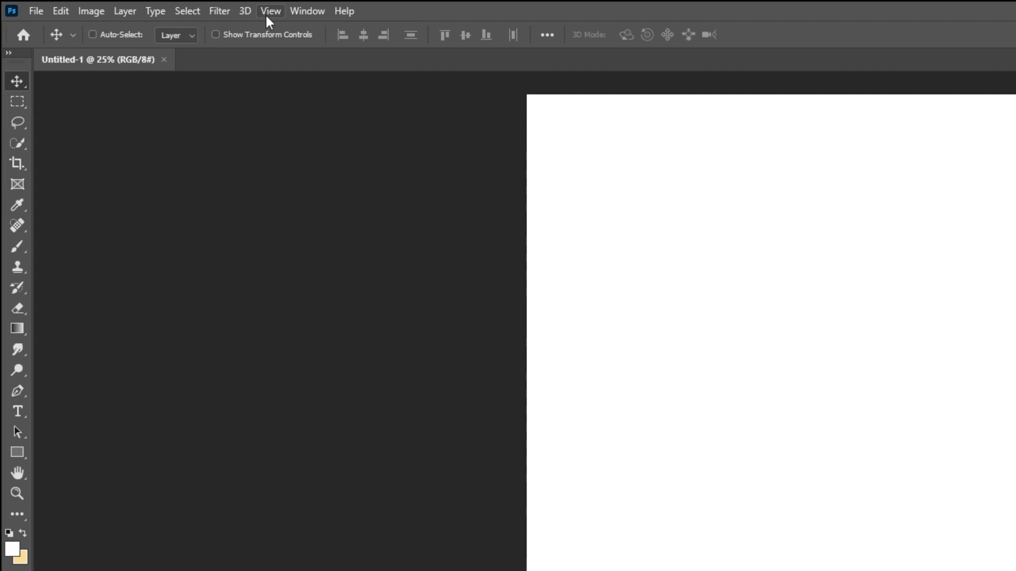
# Step: Add a guide layout with 0.5 cm margins on all four sides of the canvas and lock the guides
pyautogui.click(178, 9)
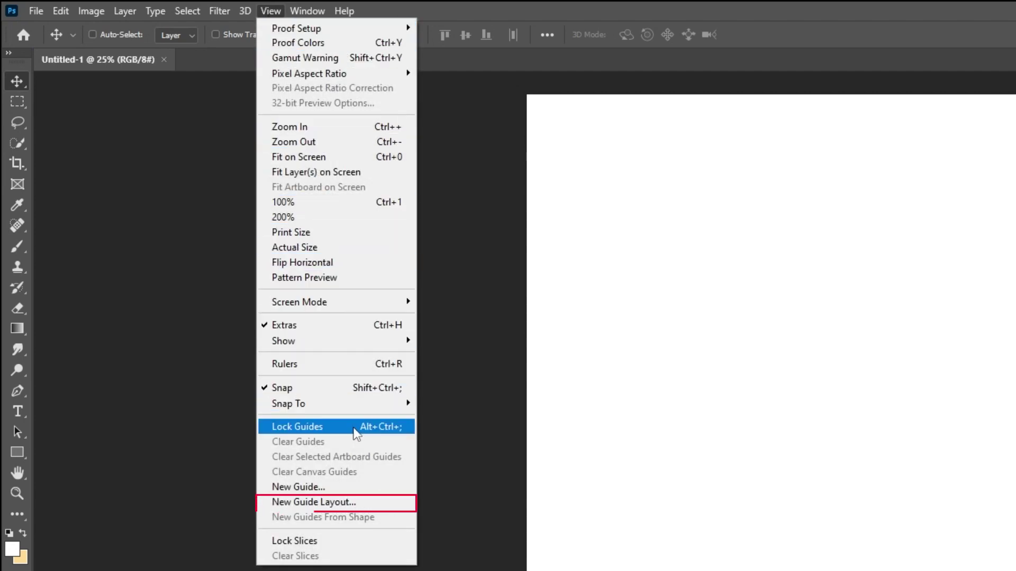
pyautogui.click(355, 502)
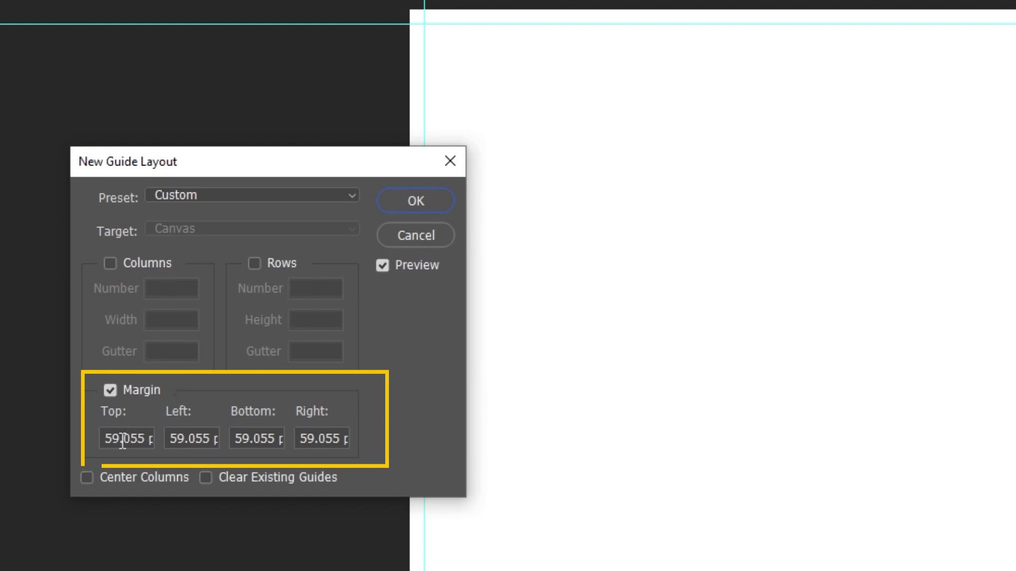
pyautogui.click(130, 441)
pyautogui.write('0.5cm')
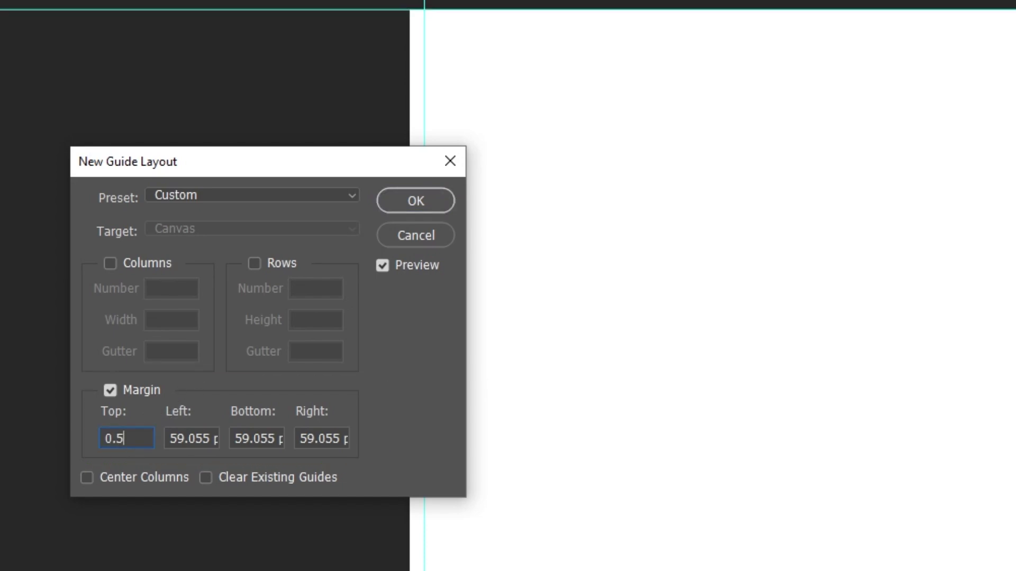
pyautogui.write('0.5cm')
pyautogui.press('Tab')
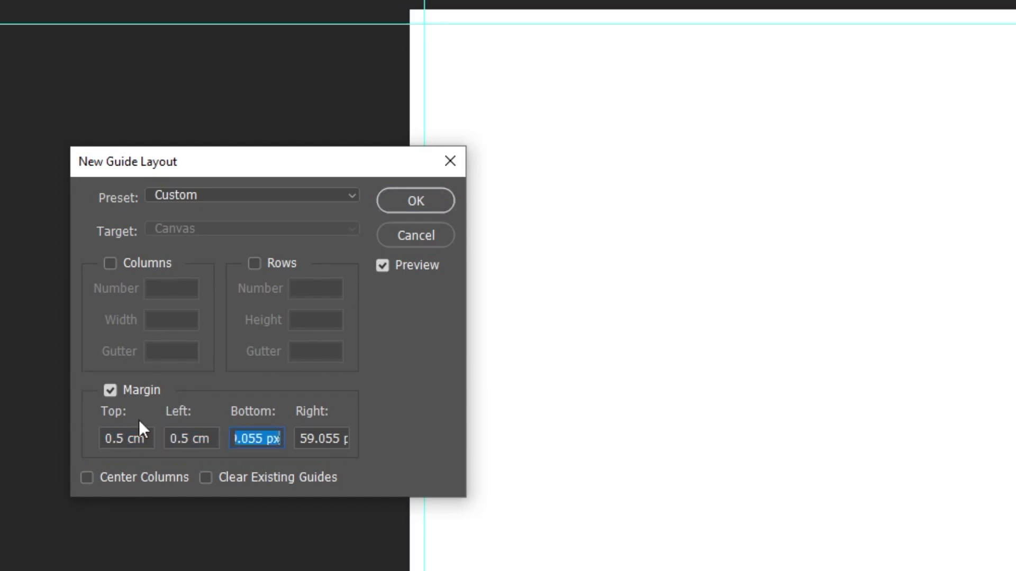
pyautogui.write('0.5cm')
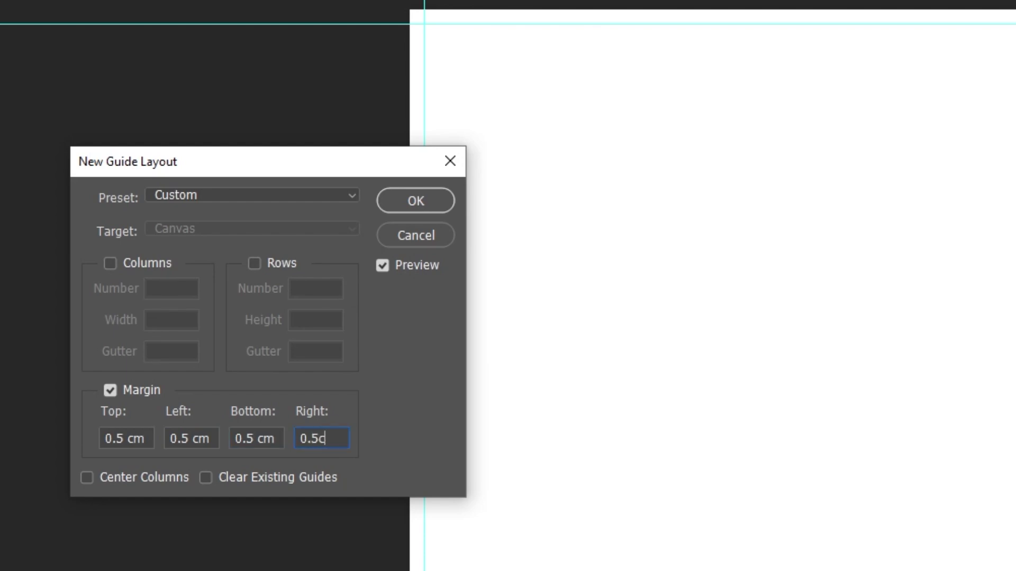
pyautogui.click(424, 205)
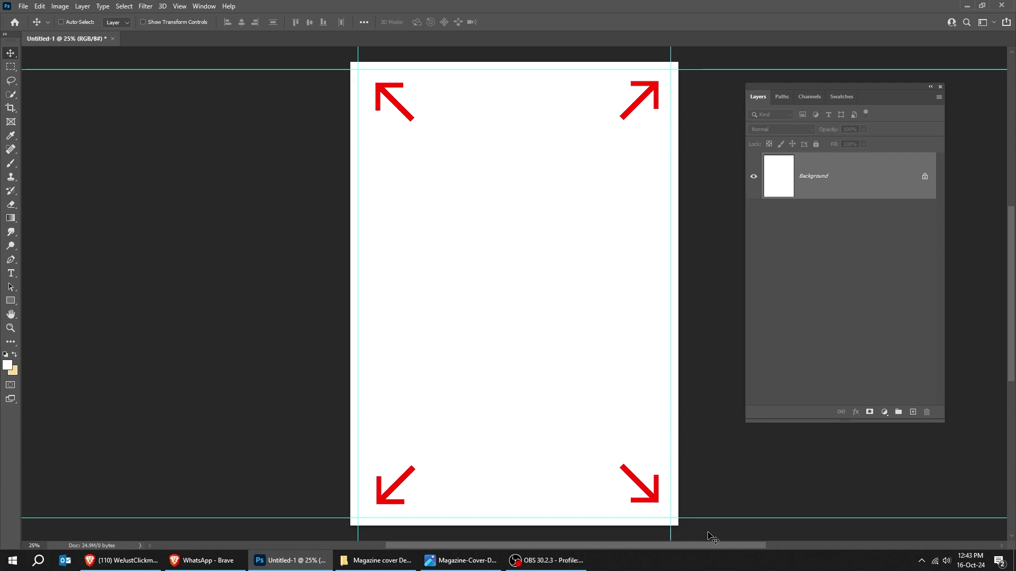
pyautogui.click(180, 6)
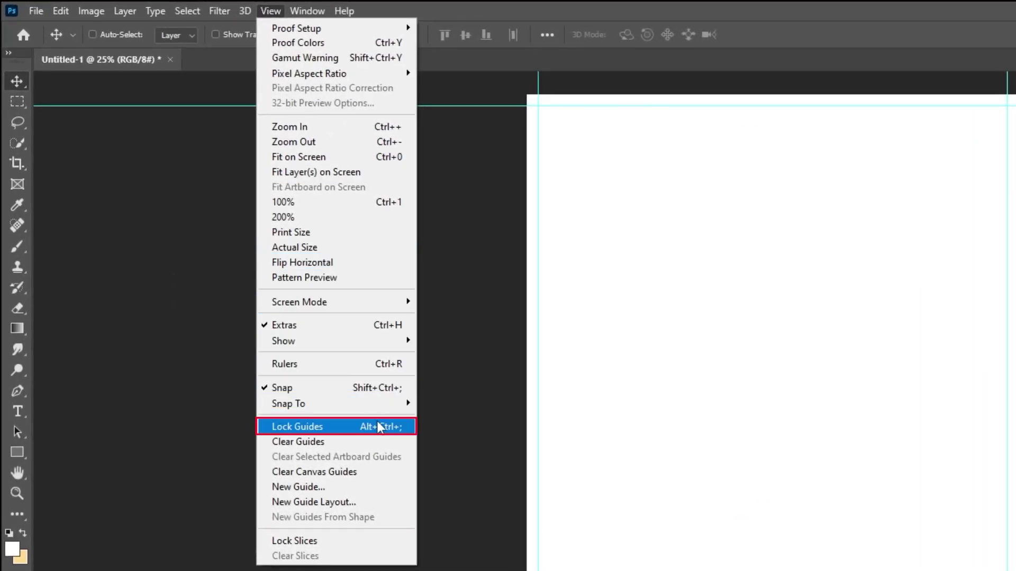
pyautogui.click(380, 427)
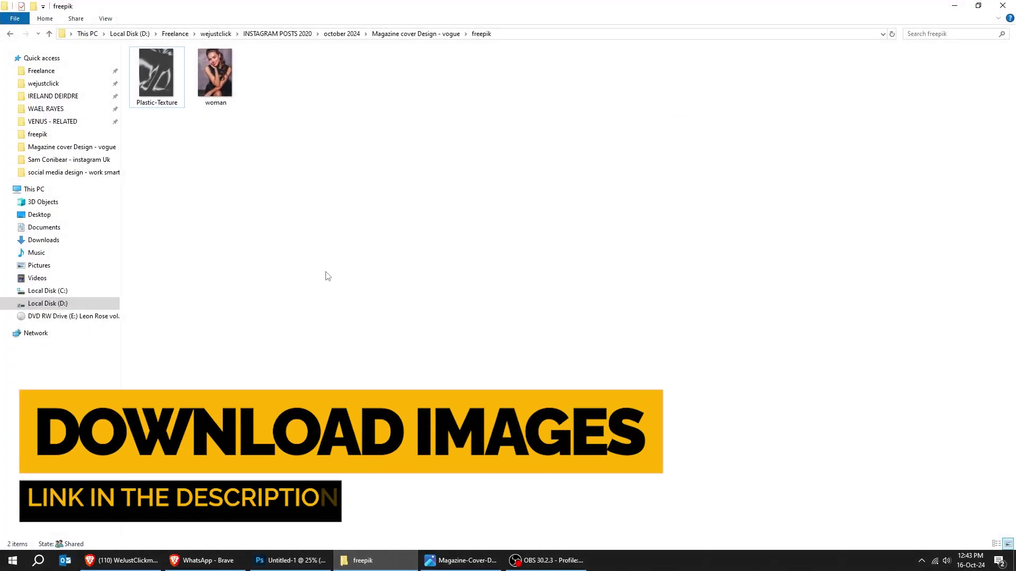
# Step: Place the woman image from the freepik folder into the document so it fills the whole page
pyautogui.click(202, 76)
pyautogui.moveTo(202, 77); pyautogui.dragTo(463, 403)
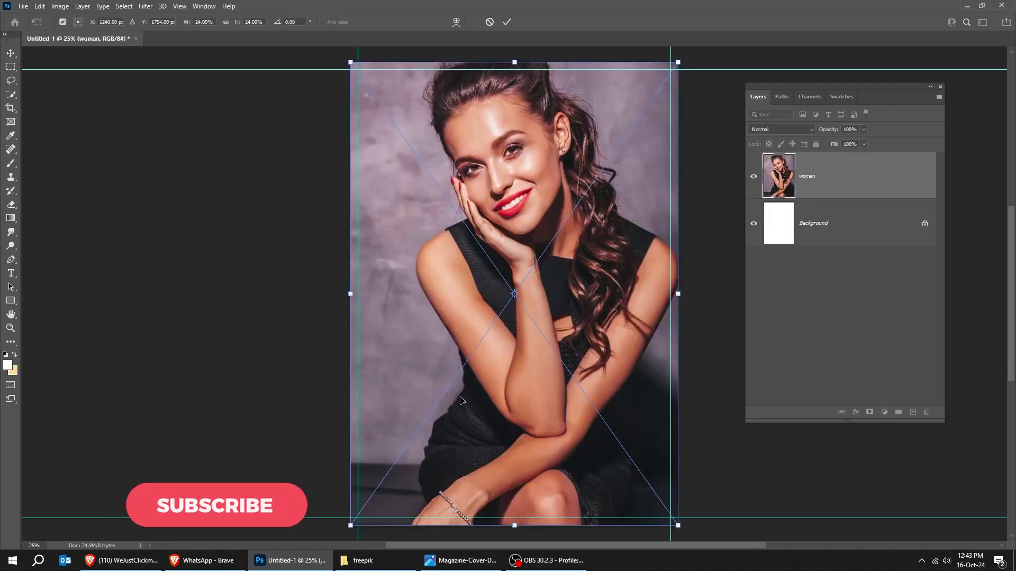
pyautogui.press('Return')
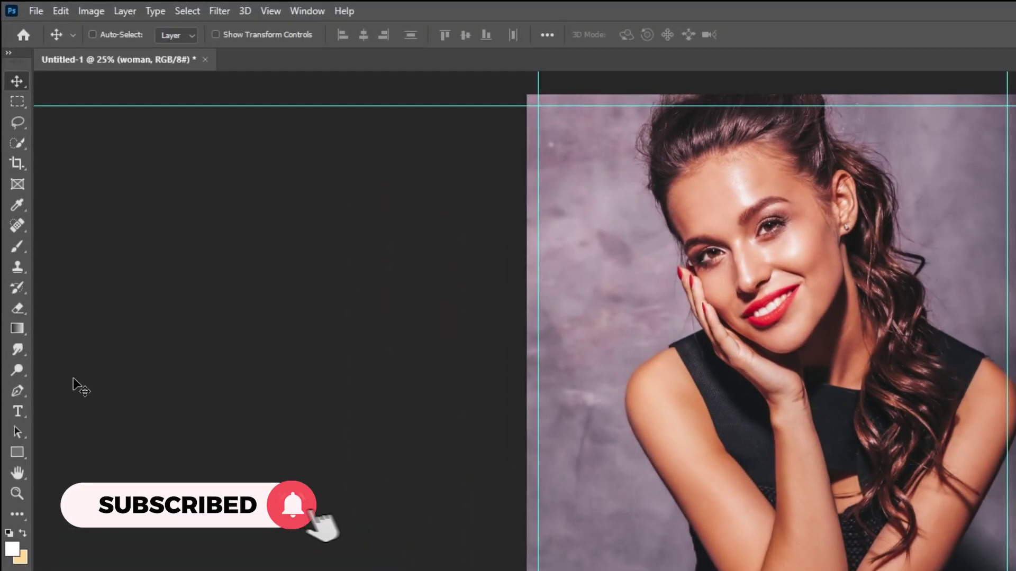
# Step: Add the white title text "VOGUE" in Madegra DEMO Regular over the woman photo, with the Character settings open
pyautogui.click(18, 411)
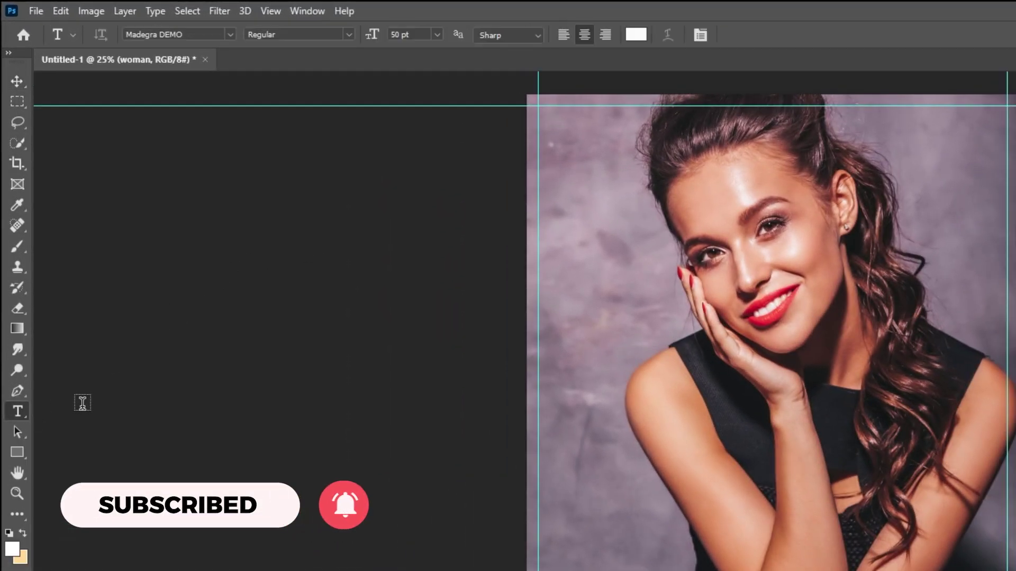
pyautogui.click(699, 35)
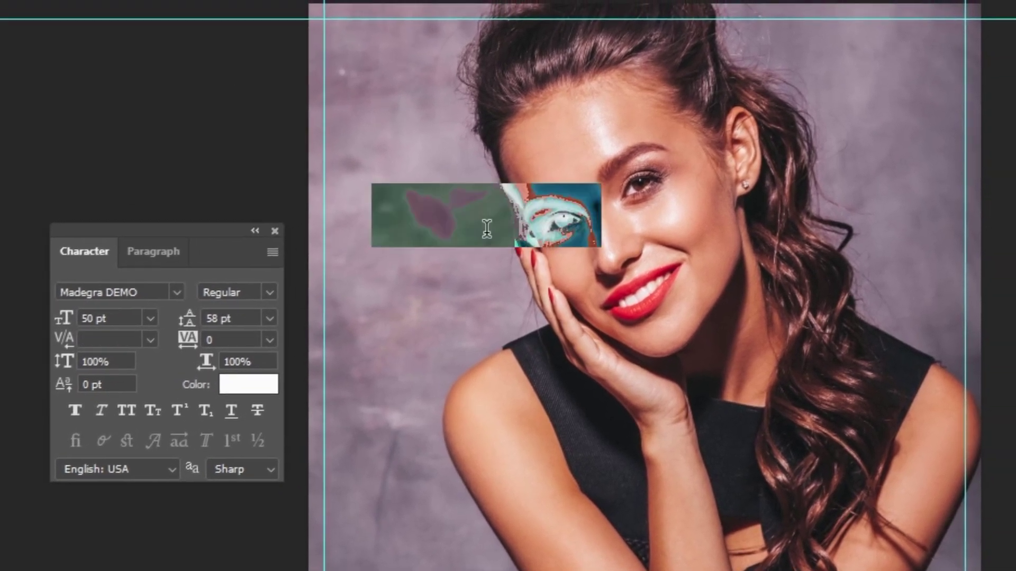
pyautogui.click(540, 207)
pyautogui.write('VOGUE')
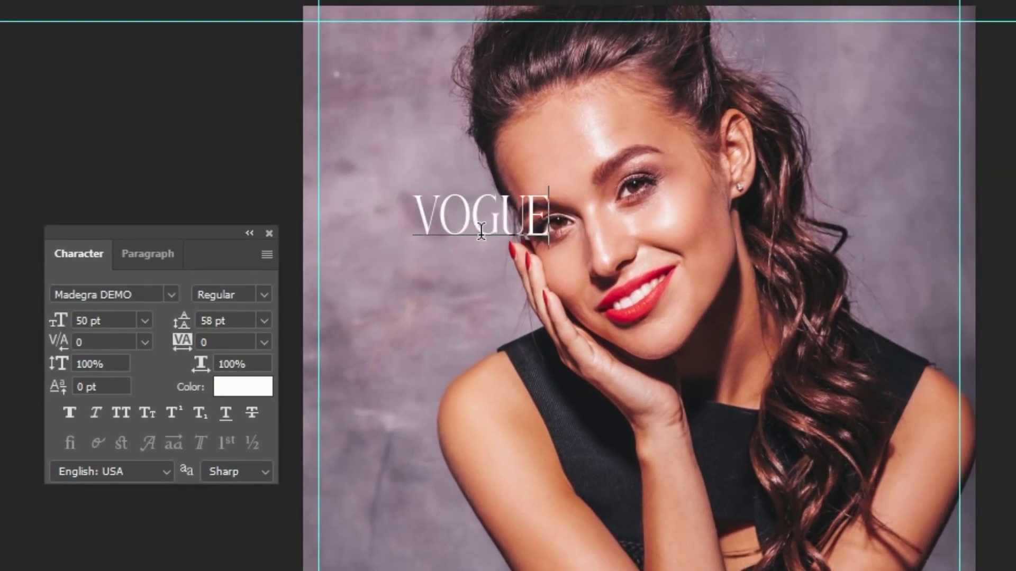
pyautogui.hotkey('ctrl', 'Return')
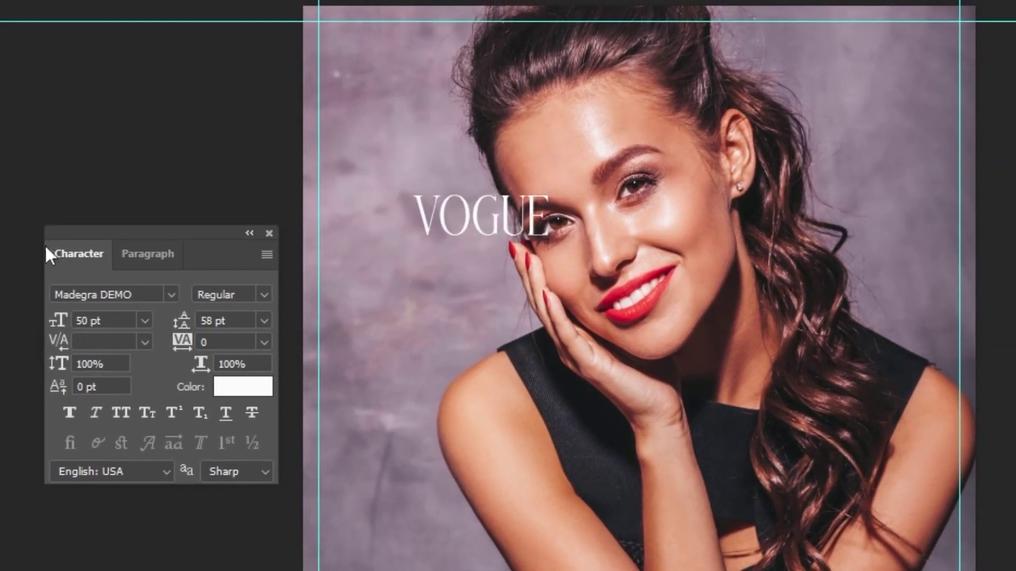
# Step: Set the VOGUE title's font size to 235 pt and place it between the side guides near the page's top
pyautogui.click(108, 320)
pyautogui.write('235')
pyautogui.press('Return')
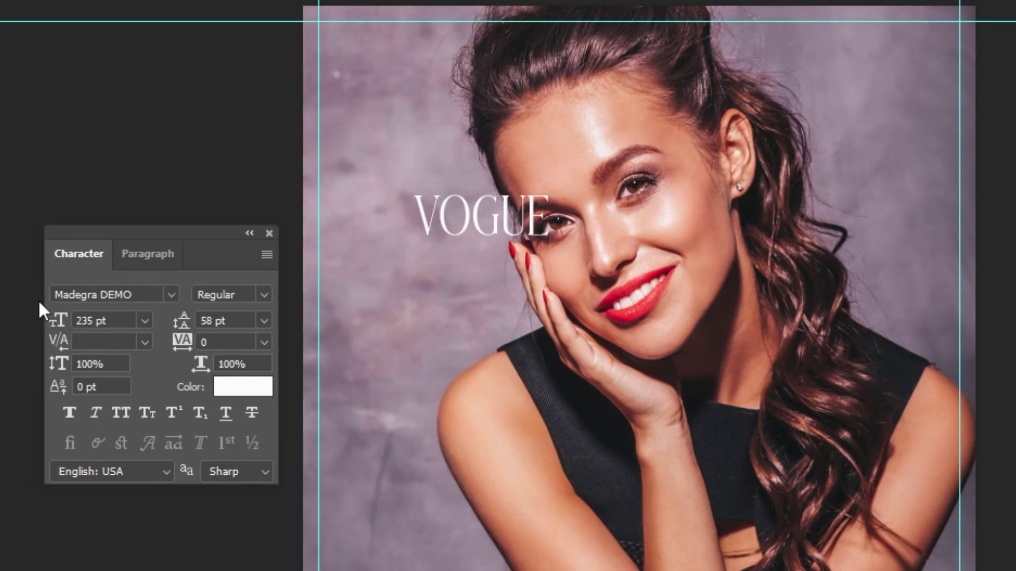
pyautogui.moveTo(513, 204); pyautogui.dragTo(665, 192)
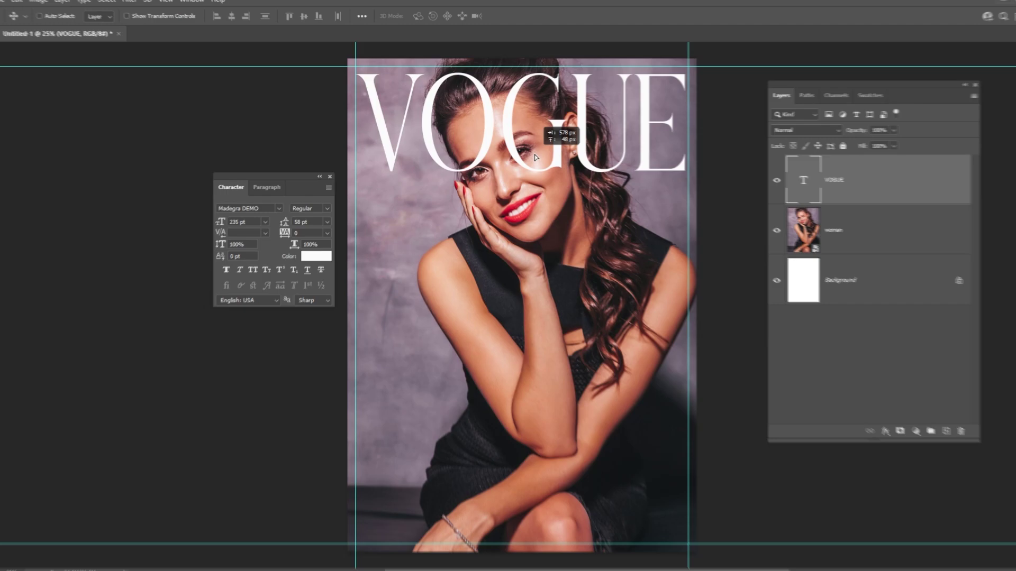
pyautogui.moveTo(534, 156); pyautogui.dragTo(532, 160)
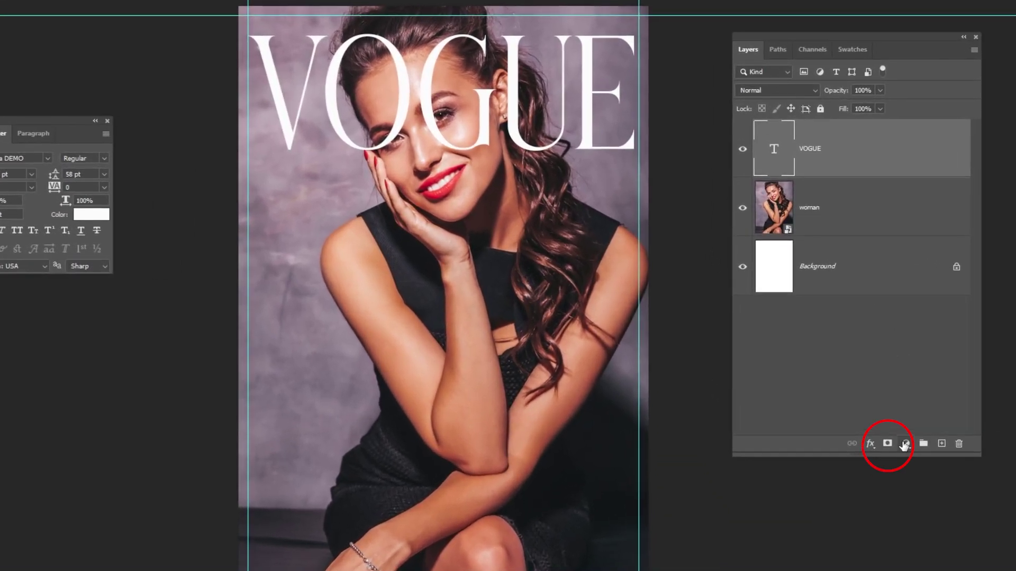
# Step: Add a layer mask to the VOGUE text layer and choose the Hard Round brush for painting on it
pyautogui.click(887, 446)
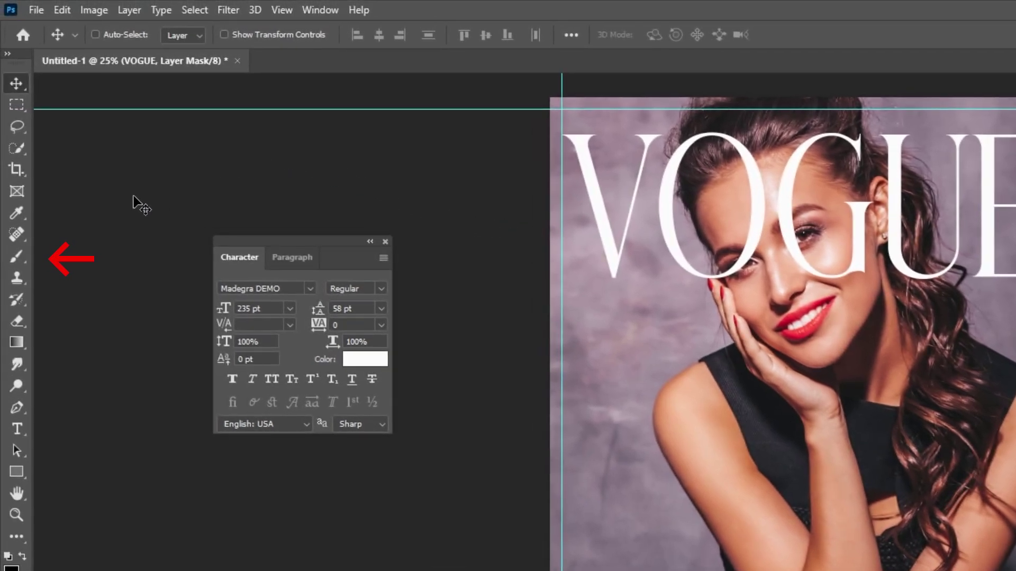
pyautogui.click(17, 257)
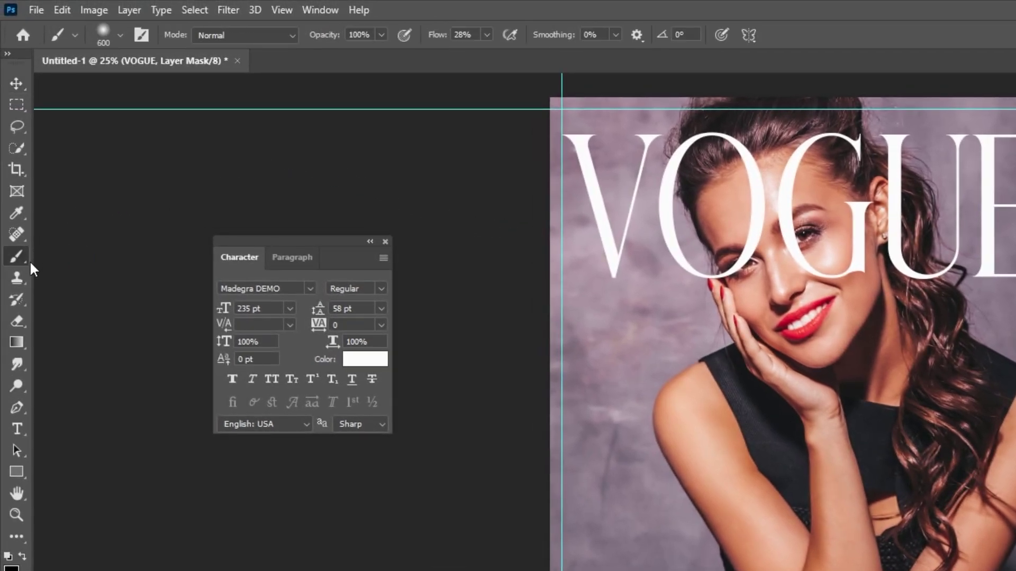
pyautogui.click(113, 37)
pyautogui.click(122, 305)
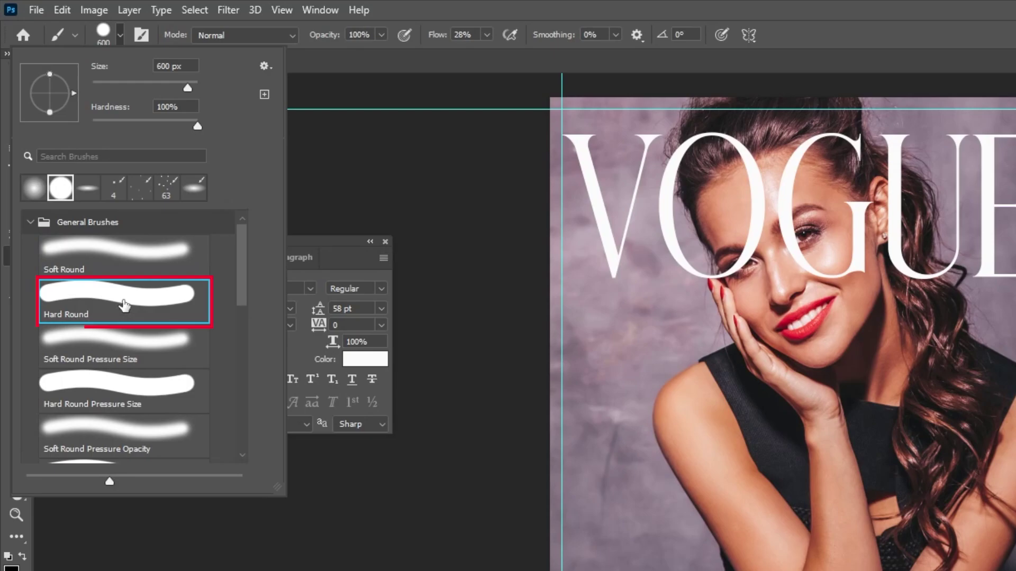
pyautogui.click(119, 33)
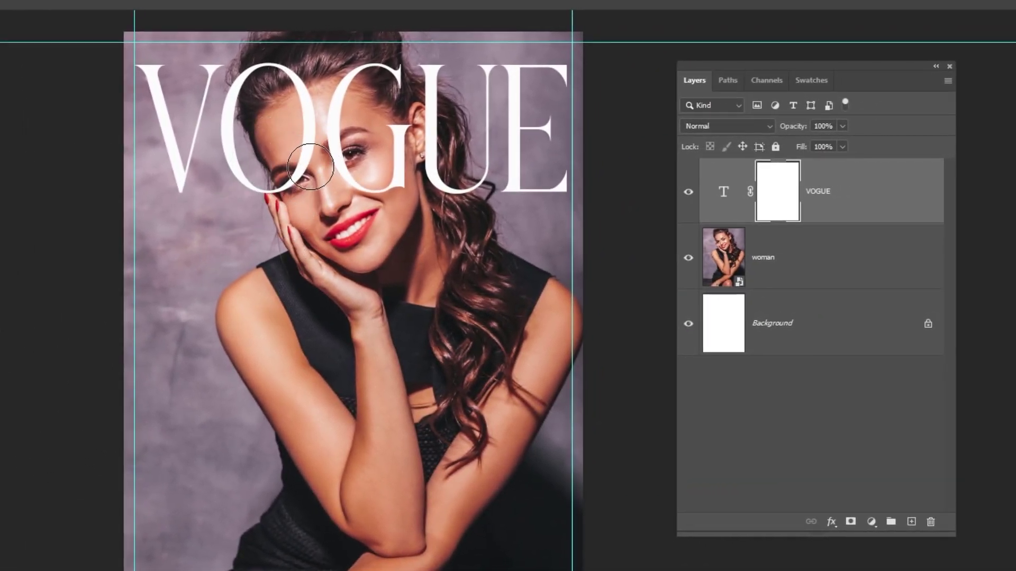
# Step: Paint black on the VOGUE layer's mask to hide the letter parts covering the woman's face, ear and hair
pyautogui.moveTo(310, 166); pyautogui.dragTo(313, 93)
pyautogui.moveTo(326, 134)
pyautogui.mouseDown()
pyautogui.moveTo(383, 73)
pyautogui.moveTo(379, 193)
pyautogui.mouseUp()
pyautogui.scroll(3, 217, 298)
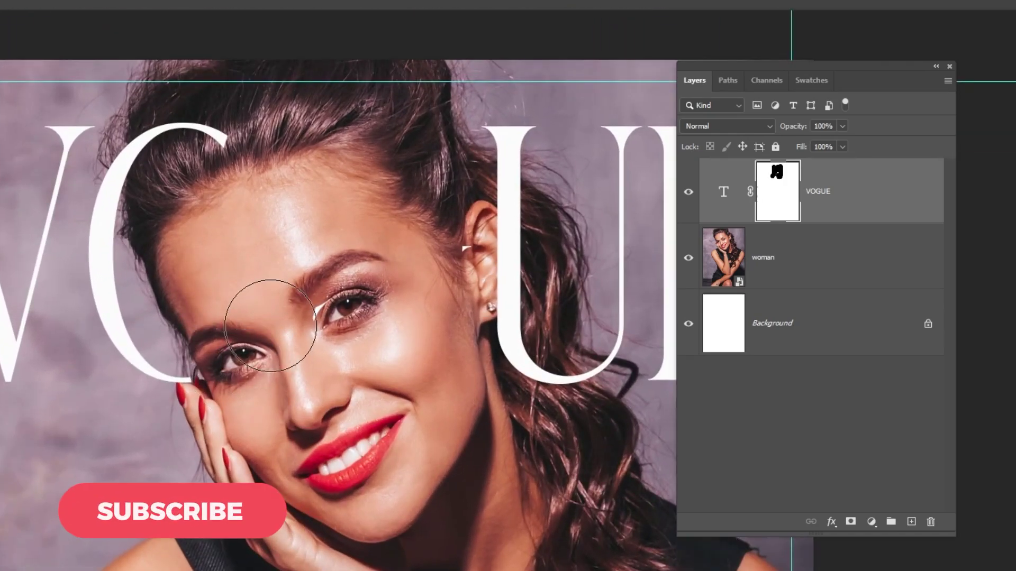
pyautogui.moveTo(228, 135); pyautogui.dragTo(180, 159)
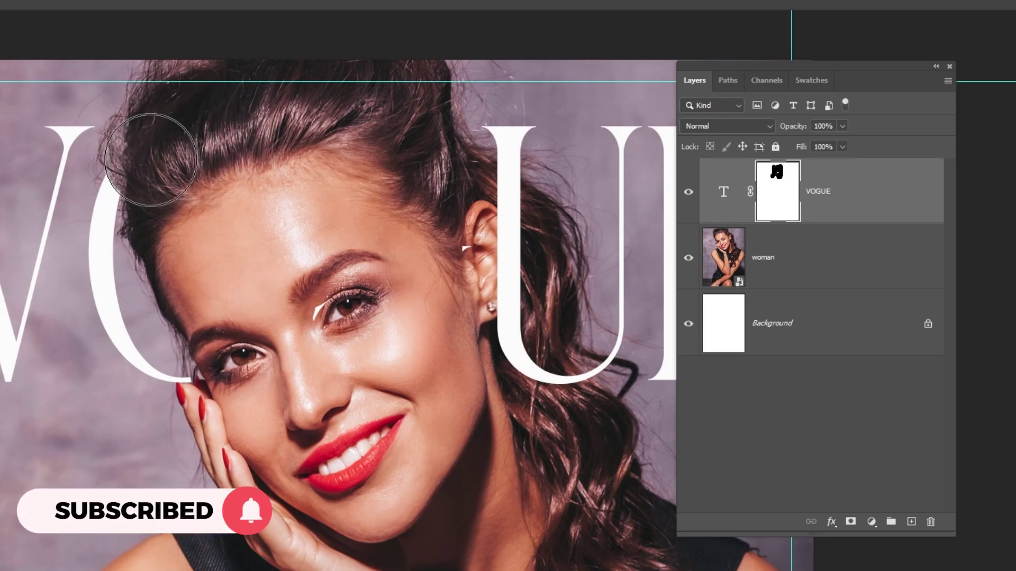
pyautogui.moveTo(473, 195)
pyautogui.mouseDown()
pyautogui.moveTo(493, 220)
pyautogui.moveTo(488, 200)
pyautogui.moveTo(497, 200)
pyautogui.moveTo(495, 233)
pyautogui.mouseUp()
pyautogui.press('[')
pyautogui.press('[')
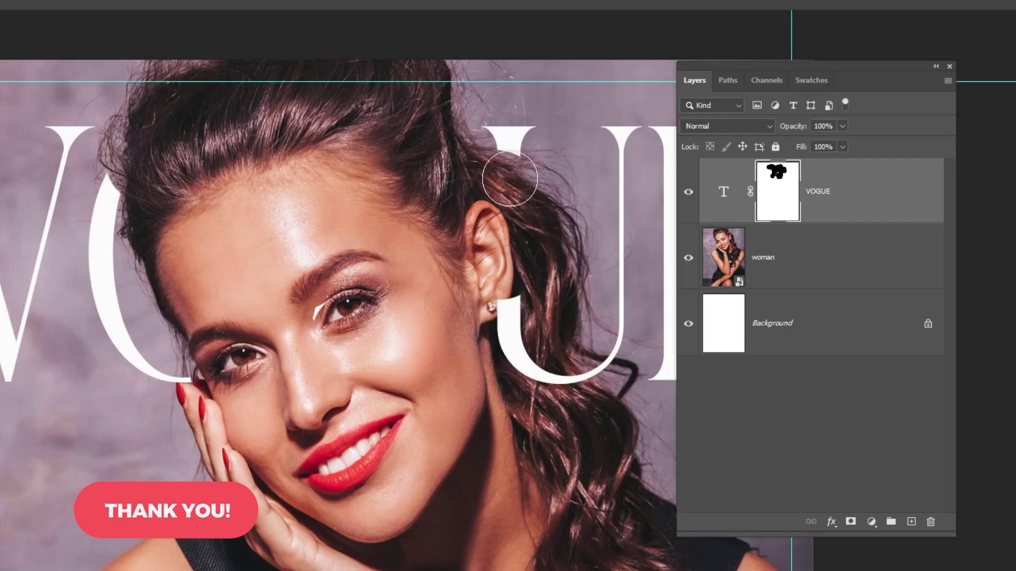
pyautogui.moveTo(500, 293)
pyautogui.mouseDown()
pyautogui.moveTo(495, 328)
pyautogui.moveTo(545, 369)
pyautogui.moveTo(573, 379)
pyautogui.mouseUp()
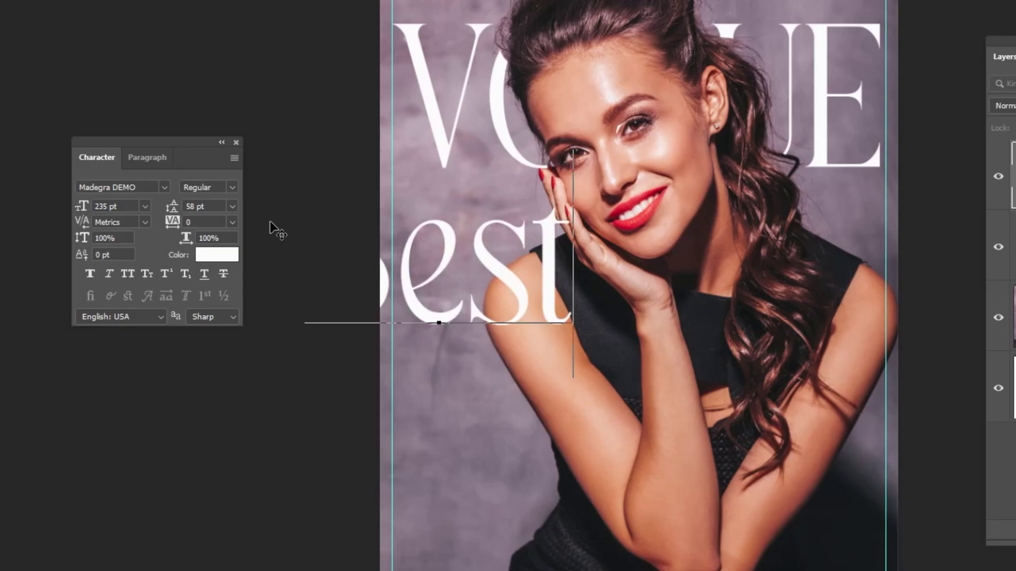
# Step: Add the text "Best of" in Madegra DEMO below the title, left-align it and set its size to 37 pt
pyautogui.write('of')
pyautogui.click(16, 73)
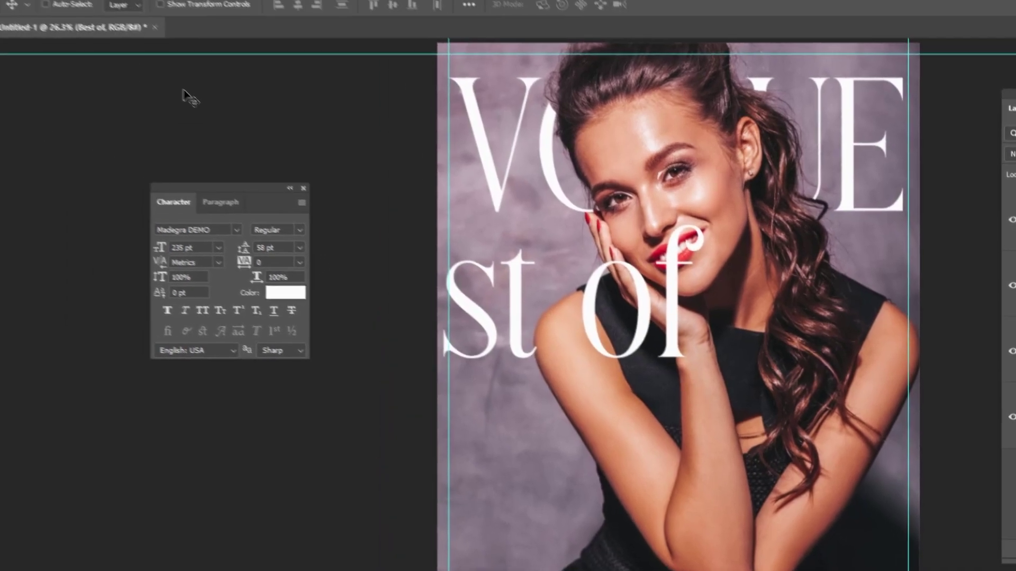
pyautogui.press('t')
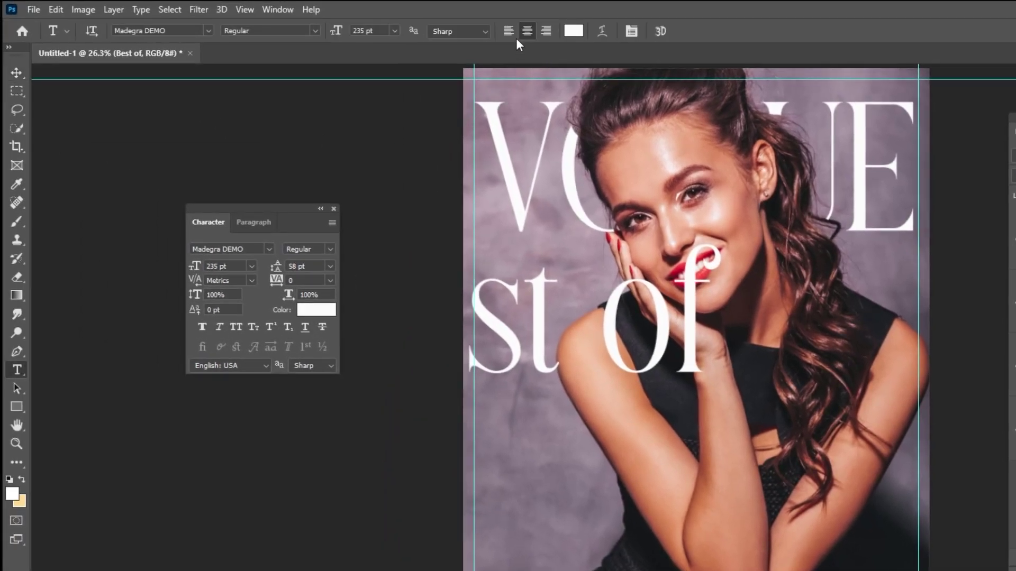
pyautogui.click(221, 267)
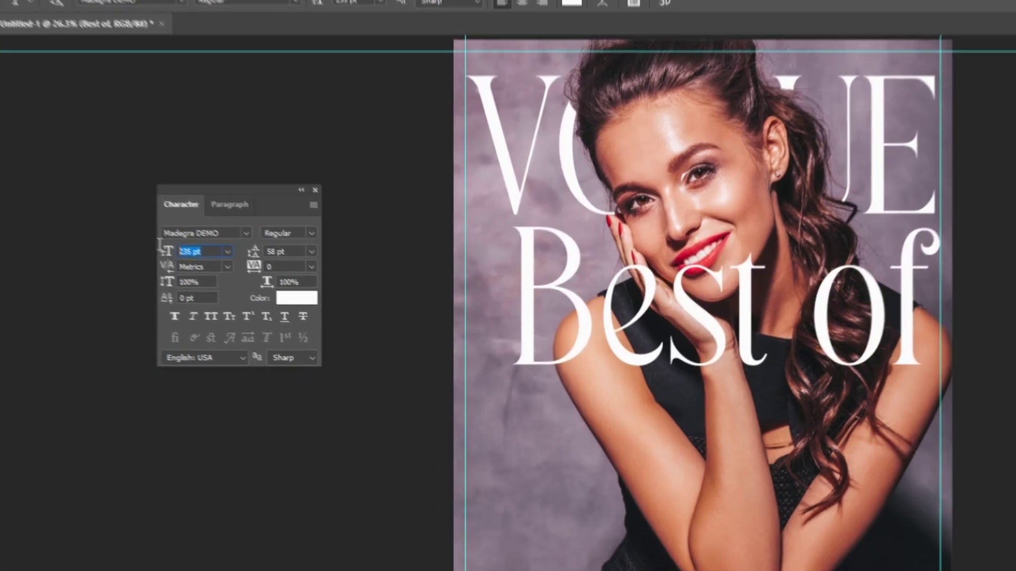
pyautogui.write('37')
pyautogui.press('Return')
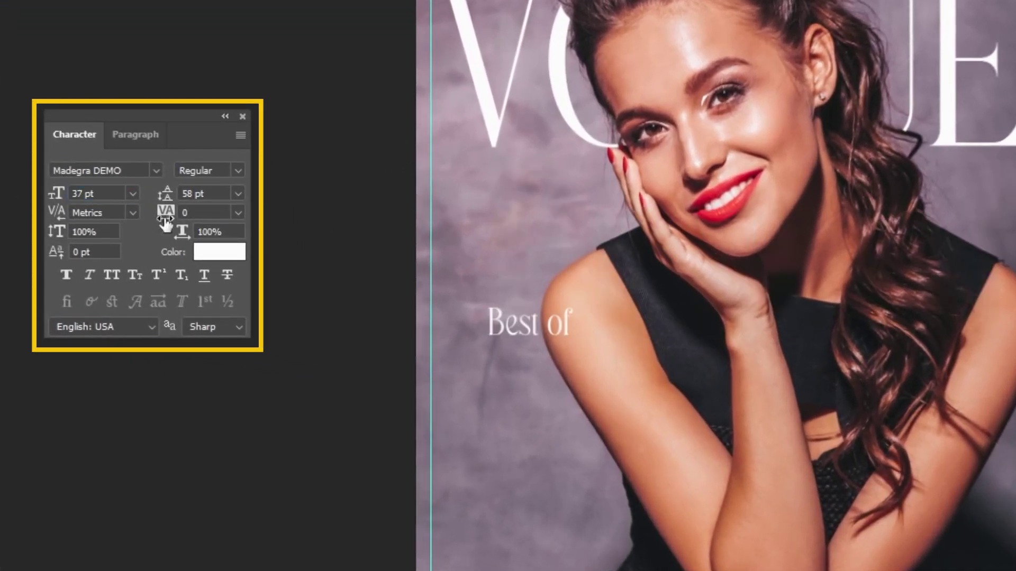
# Step: Scale the "Best of" text up to about 69 pt and position it against the left margin guide just below the VOGUE title
pyautogui.moveTo(475, 307); pyautogui.dragTo(583, 267)
pyautogui.hotkey('ctrl', 't')
pyautogui.press('Return')
pyautogui.moveTo(585, 186); pyautogui.dragTo(589, 176)
pyautogui.press('Return')
pyautogui.hotkey('shift', 'Up')
pyautogui.hotkey('shift', 'Up')
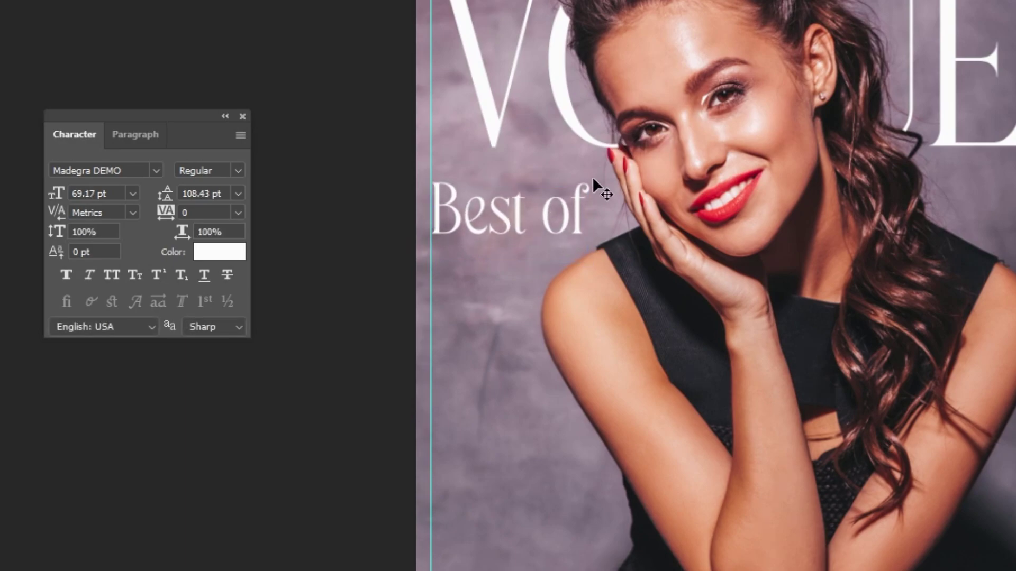
# Step: Nudge the "Best of" text slightly upward, duplicate it directly below and change the copy's text to "Cool"
pyautogui.hotkey('shift', 'Up')
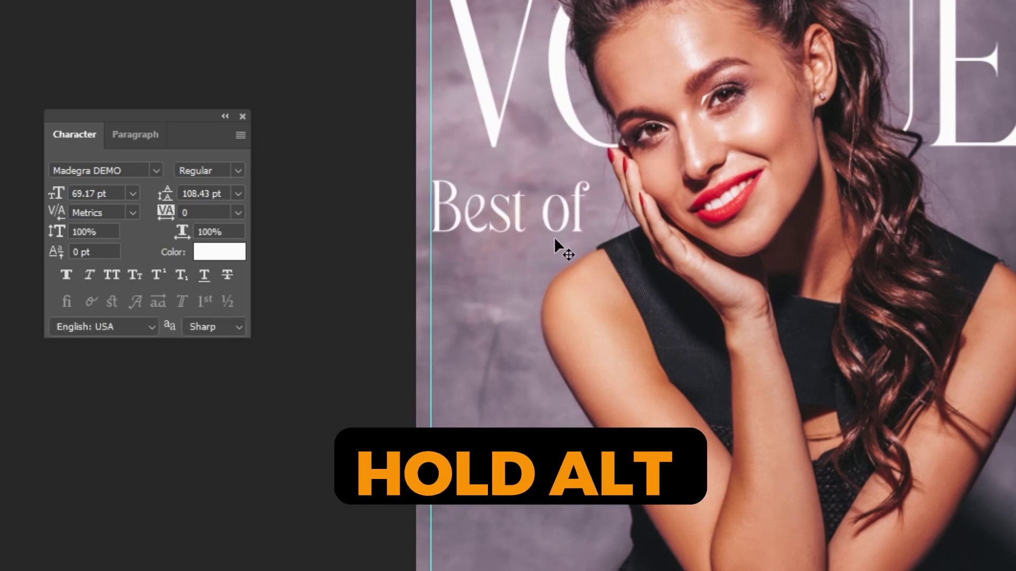
pyautogui.moveTo(509, 218); pyautogui.dragTo(506, 274)
pyautogui.doubleClick(510, 272)
pyautogui.write('Cool')
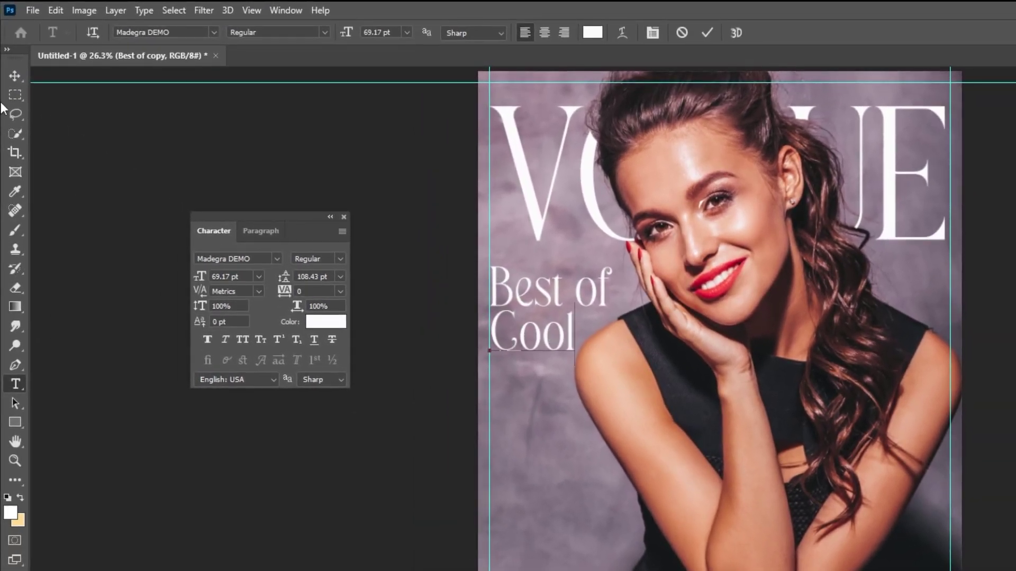
pyautogui.click(15, 77)
# Step: Recolor the "Cool" text with the light yellow background swatch color, #ffda93
pyautogui.click(334, 328)
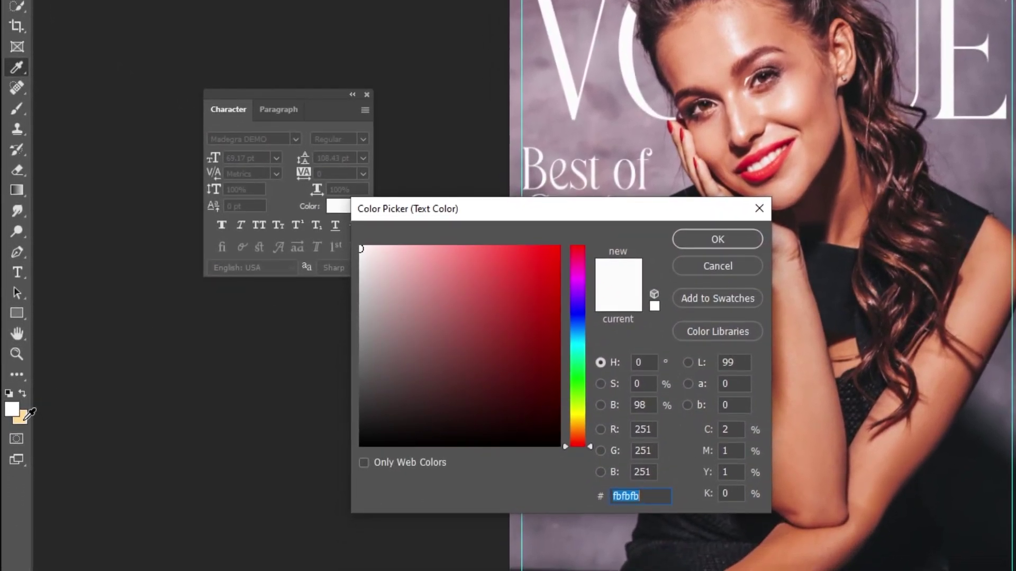
pyautogui.click(25, 420)
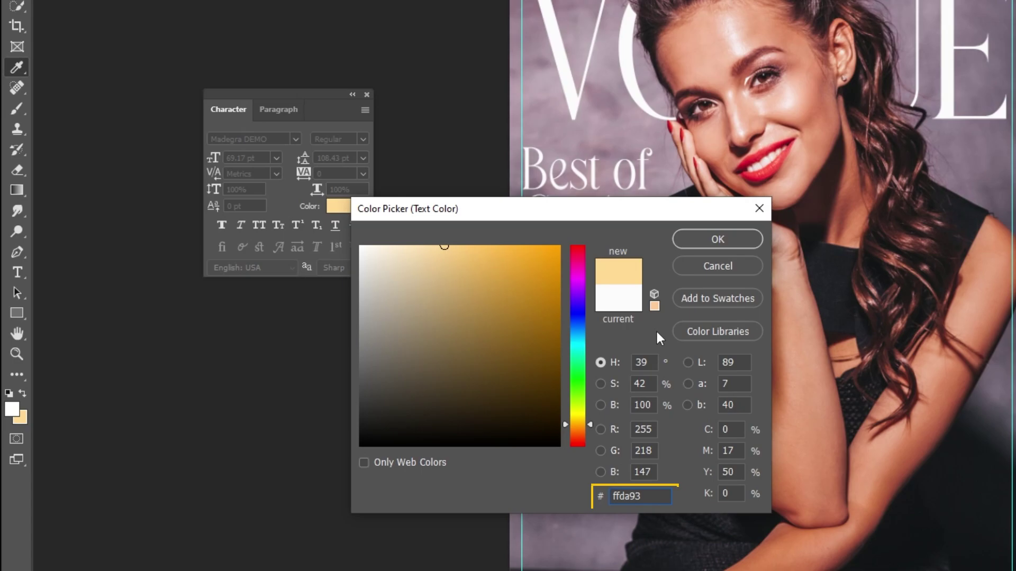
pyautogui.click(702, 241)
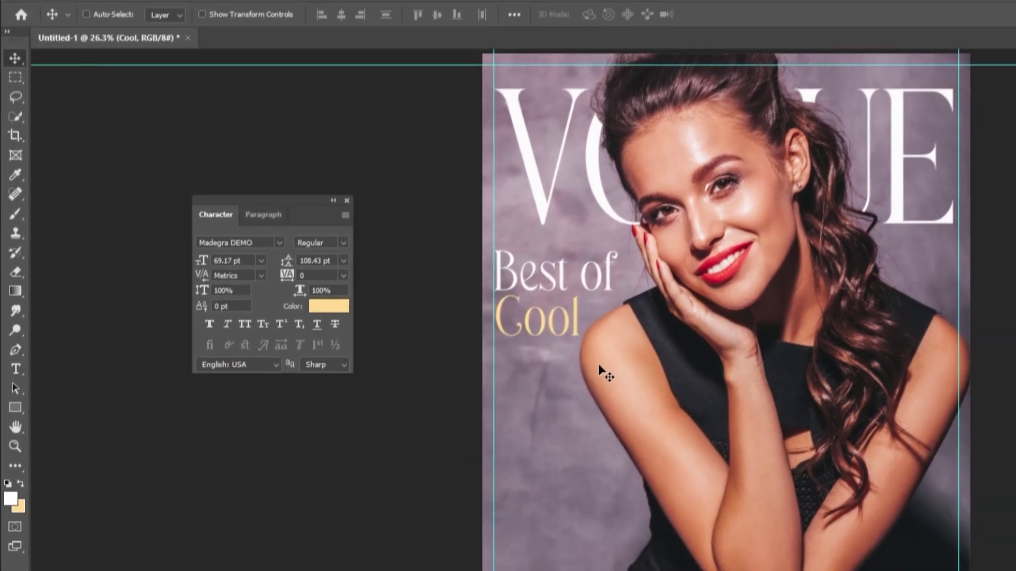
# Step: Add a new two-line text reading "Cocktail-Looks," and "Inspirations," in the empty area below "Cool"
pyautogui.press('t')
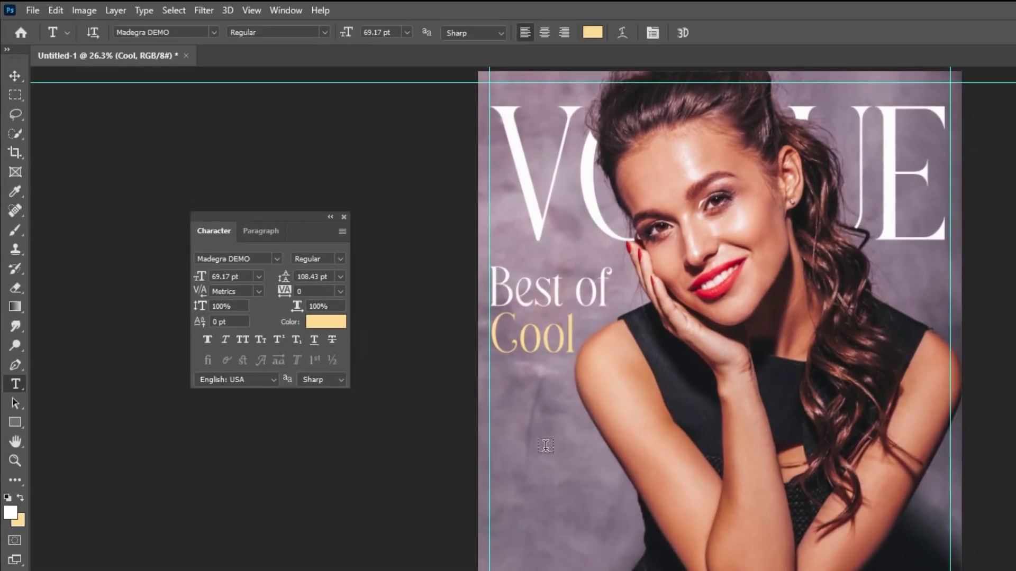
pyautogui.click(552, 446)
pyautogui.write('Cocktail-Looks')
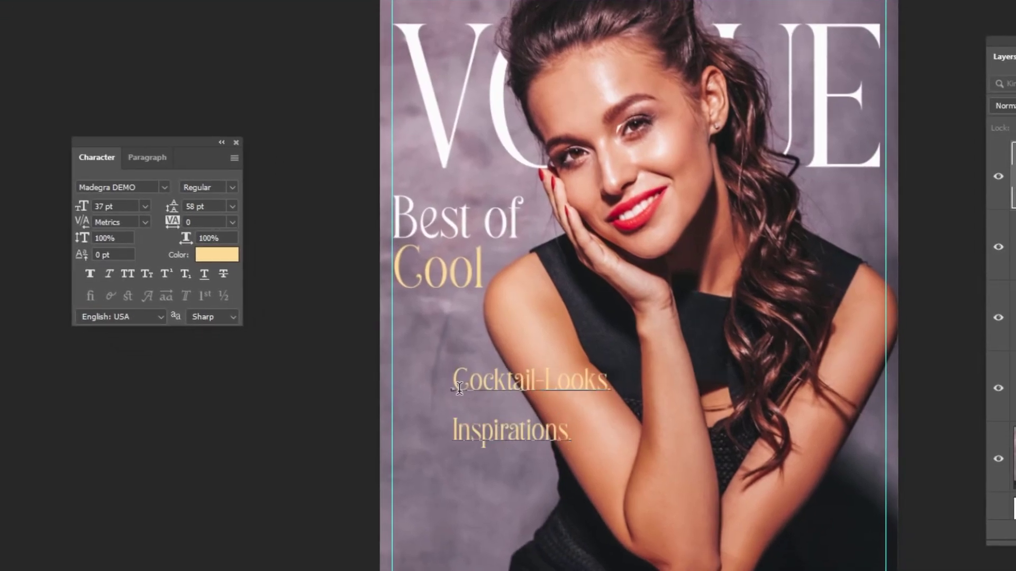
pyautogui.hotkey('ctrl', 'Return')
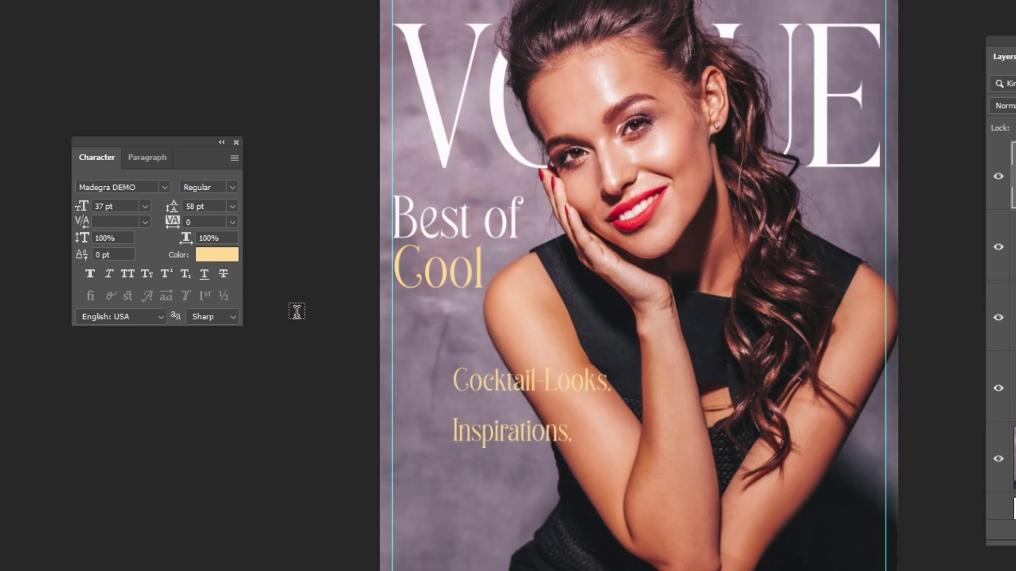
# Step: Set the color of the "Cocktail-Looks, Inspirations," text to white, #ffffff
pyautogui.click(224, 260)
pyautogui.moveTo(272, 294); pyautogui.dragTo(222, 292)
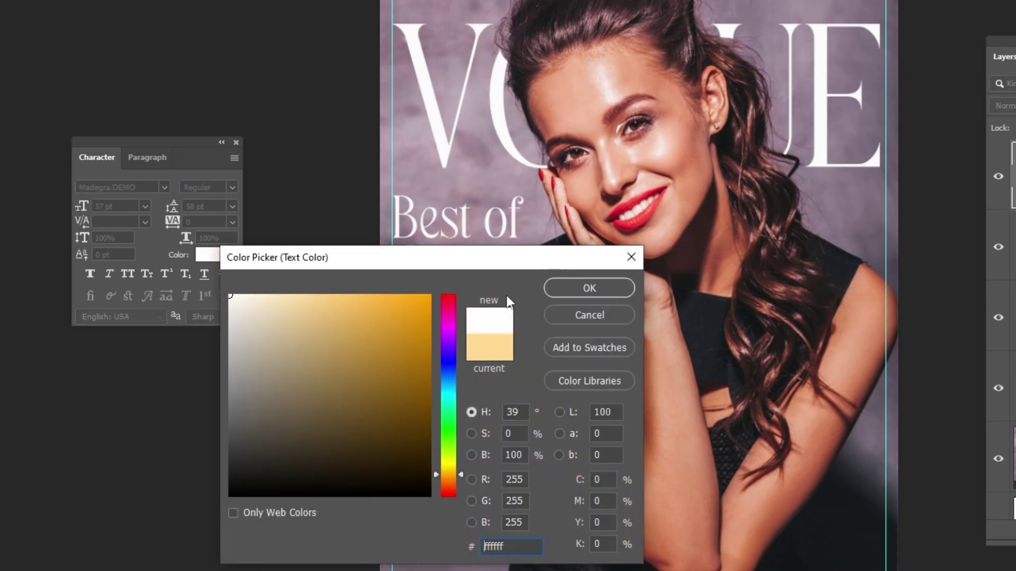
pyautogui.click(582, 292)
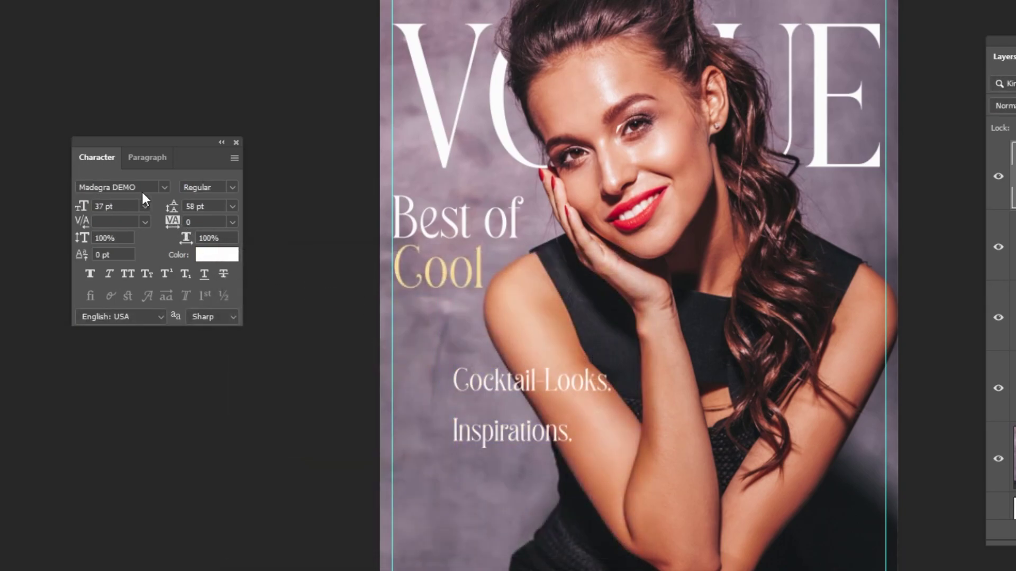
# Step: Set the "Cocktail-Looks, Inspirations," text in Times New Roman Regular and move it directly under "Cool" against the left margin guide
pyautogui.write('times n')
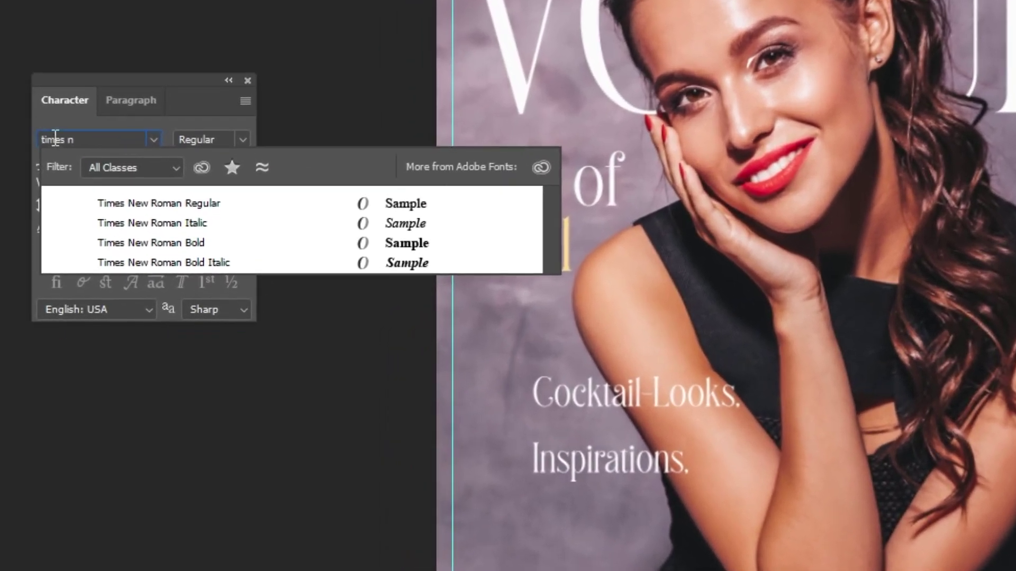
pyautogui.click(133, 199)
pyautogui.click(137, 206)
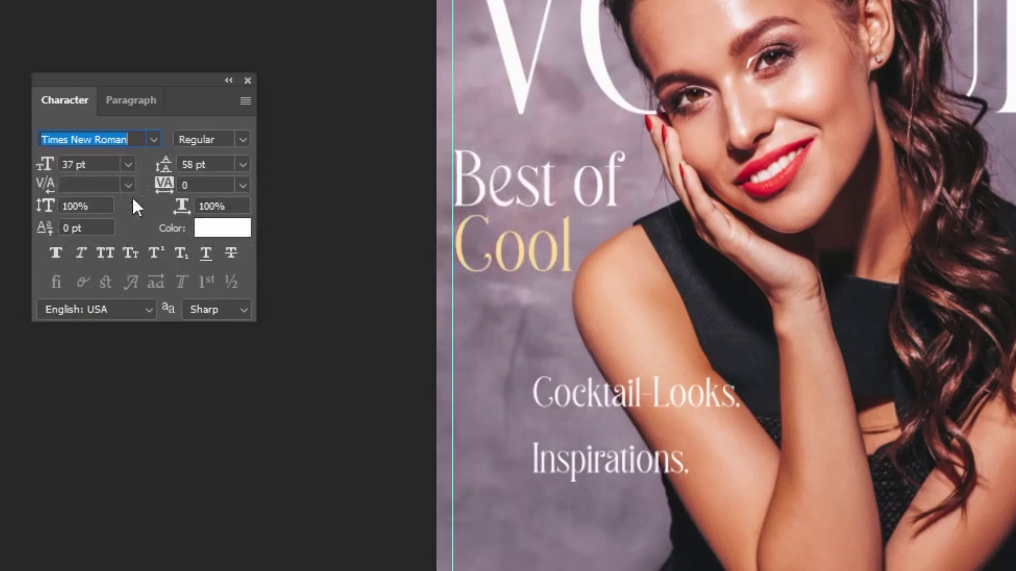
pyautogui.moveTo(630, 422); pyautogui.dragTo(549, 324)
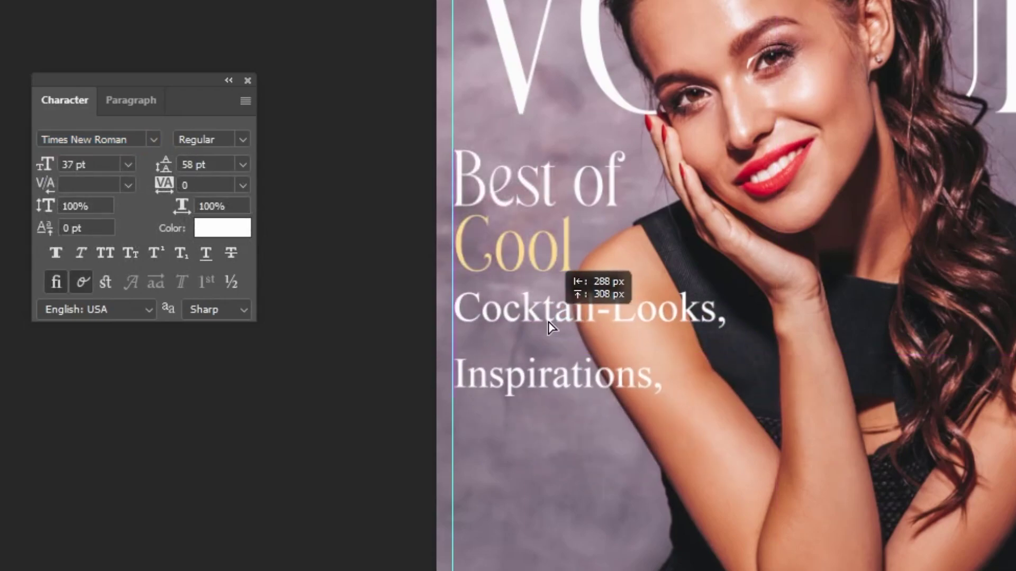
# Step: Set the "Cocktail-Looks, Inspirations," text's tracking to -15 and its leading to 37 pt
pyautogui.click(215, 185)
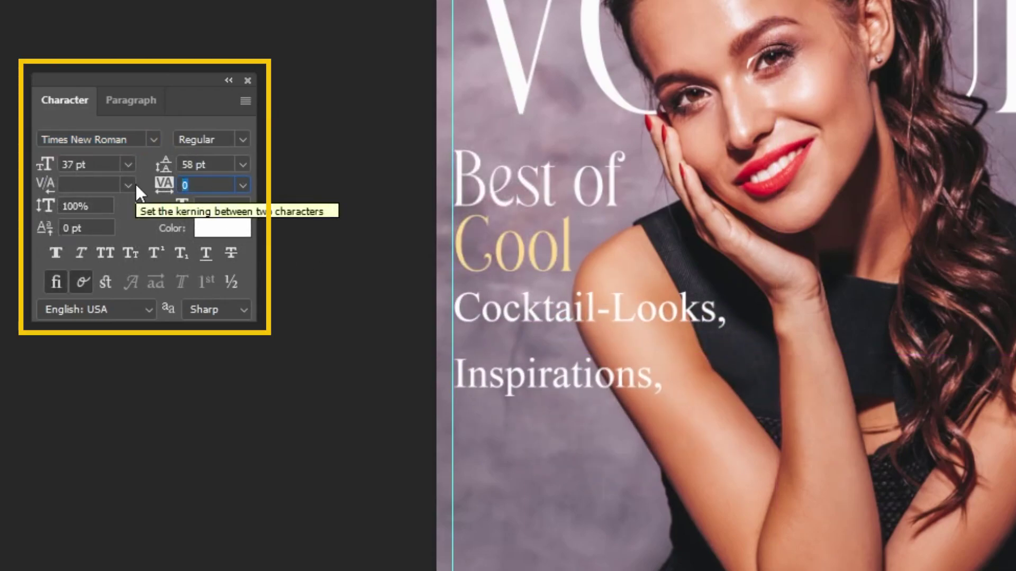
pyautogui.write('-15')
pyautogui.press('Return')
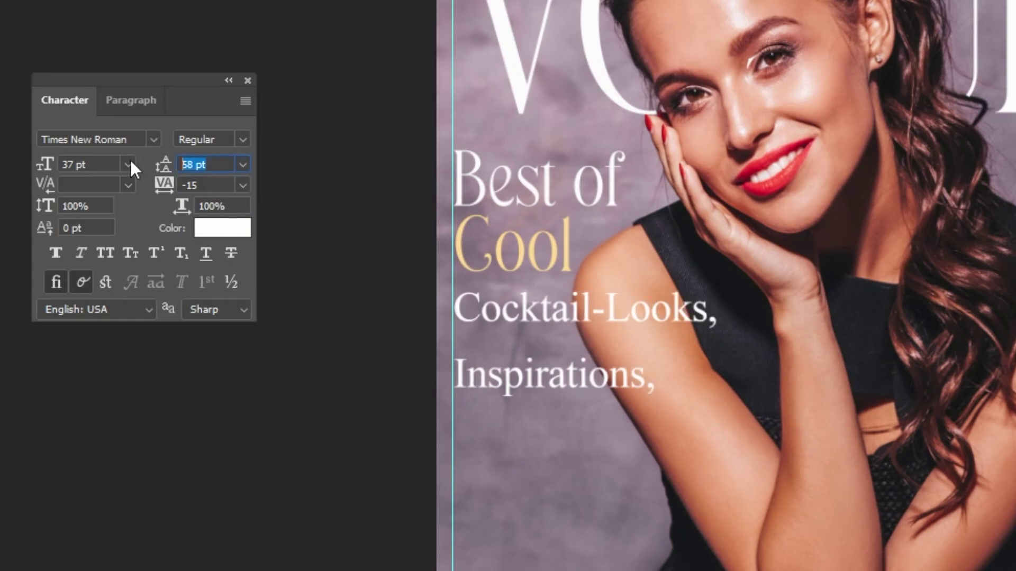
pyautogui.write('40')
pyautogui.press('Return')
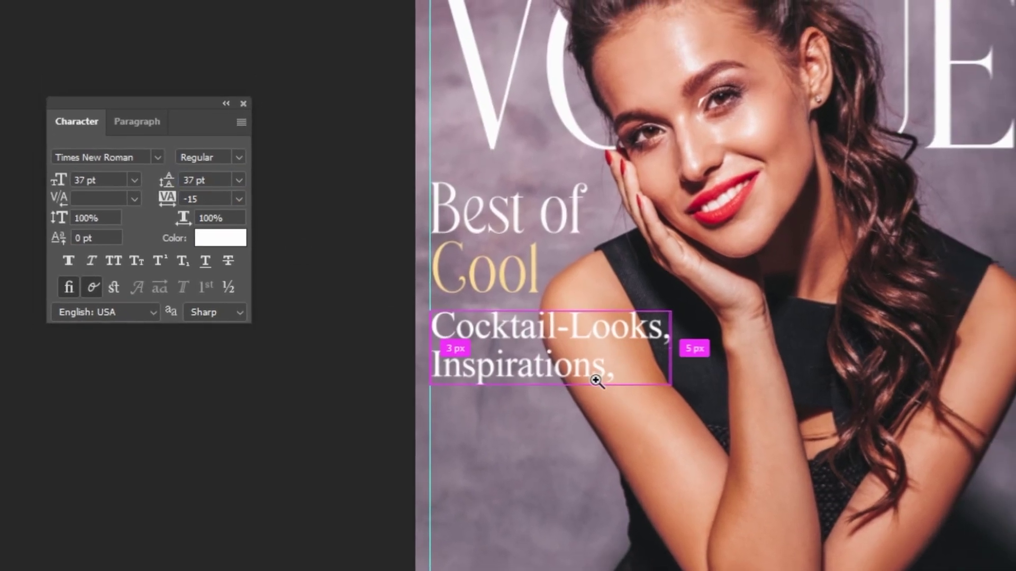
# Step: Append the lines "Japan" and "Accessories" after "Inspirations," in the same text block
pyautogui.hotkey('ctrl', '+')
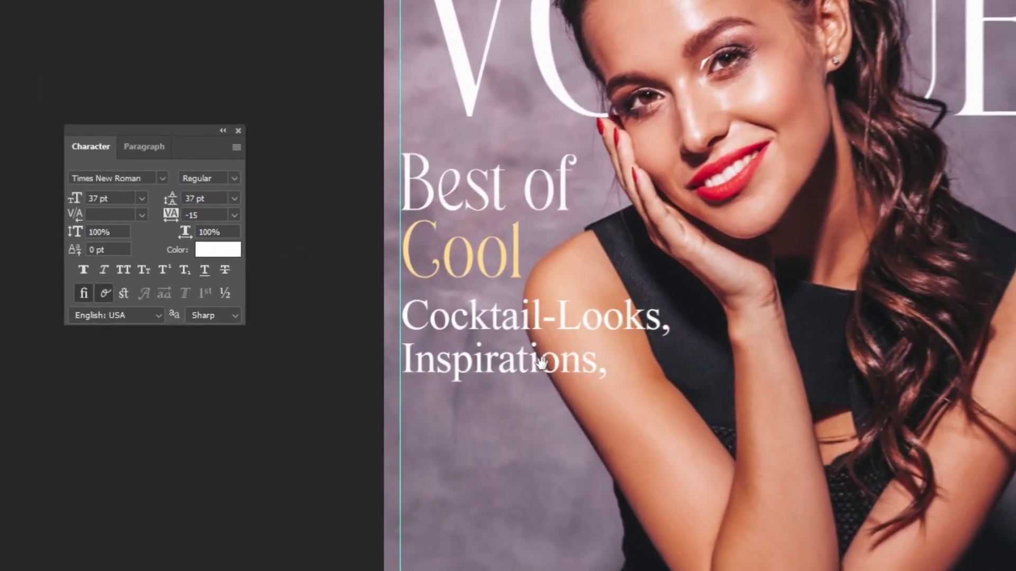
pyautogui.press('t')
pyautogui.click(585, 364)
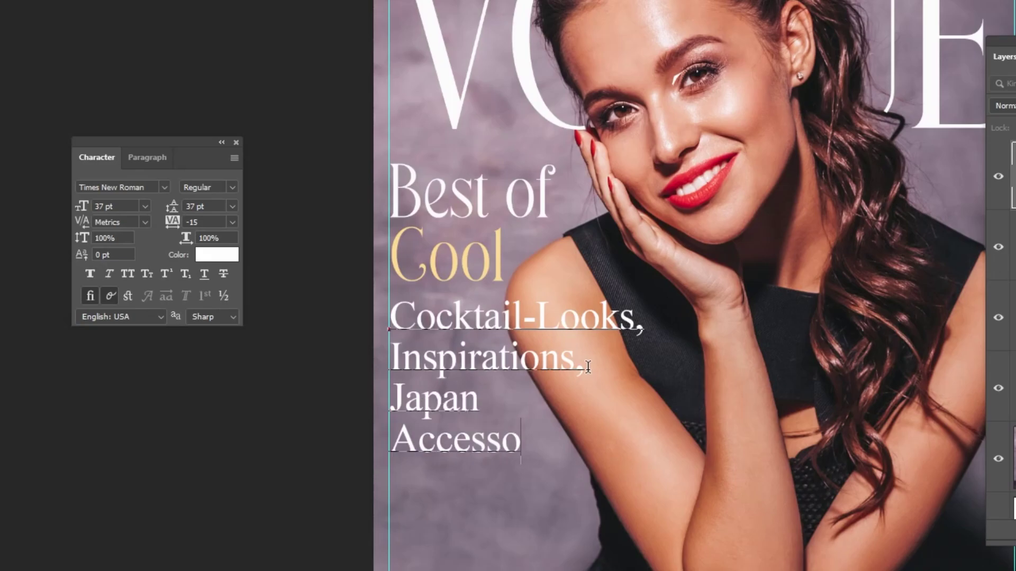
pyautogui.hotkey('ctrl', 'Return')
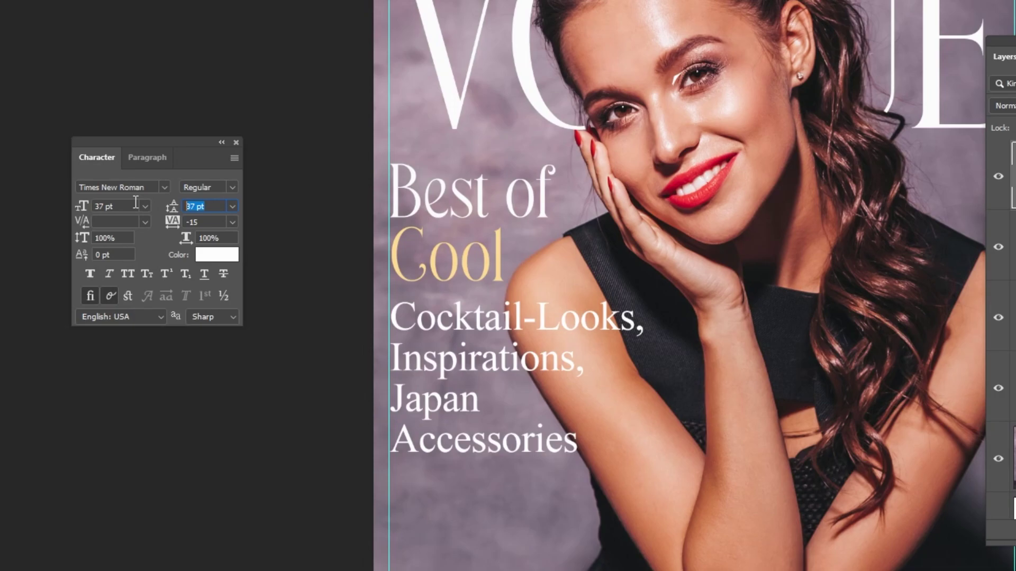
# Step: Tighten the four-line text block by setting its leading to 33 pt and its tracking to -20
pyautogui.write('33')
pyautogui.press('Return')
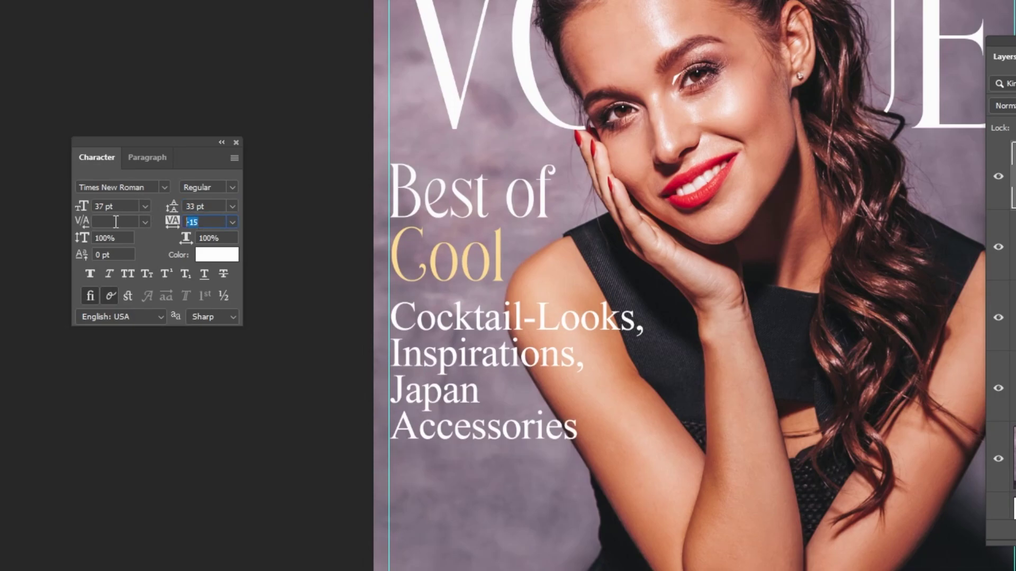
pyautogui.press('Return')
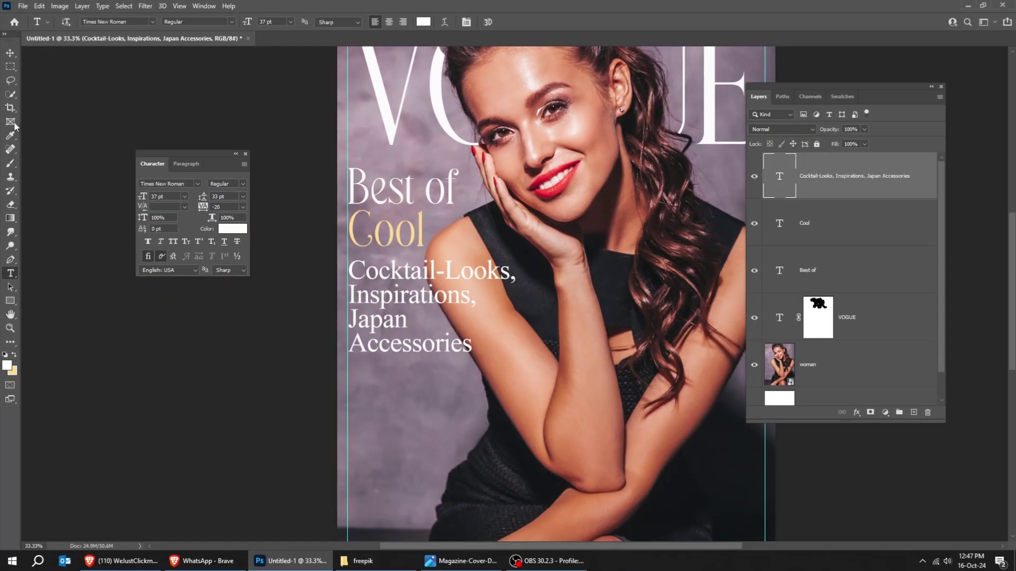
# Step: Duplicate the "Cool" text below the "Accessories" line along the left margin guide and open the copy's text for editing
pyautogui.click(10, 54)
pyautogui.press('space')
pyautogui.moveTo(567, 294); pyautogui.dragTo(567, 218)
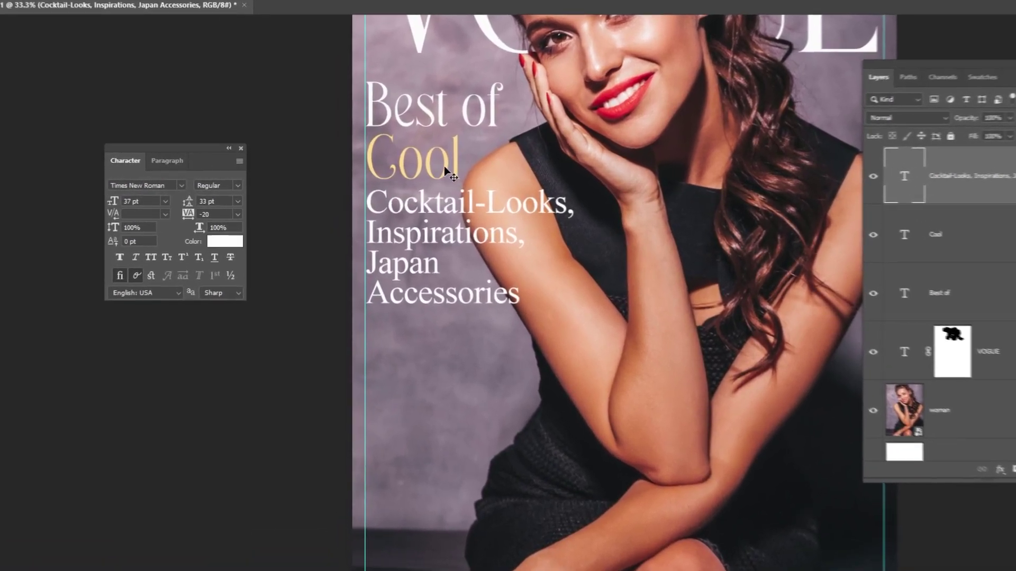
pyautogui.rightClick(409, 176)
pyautogui.click(486, 174)
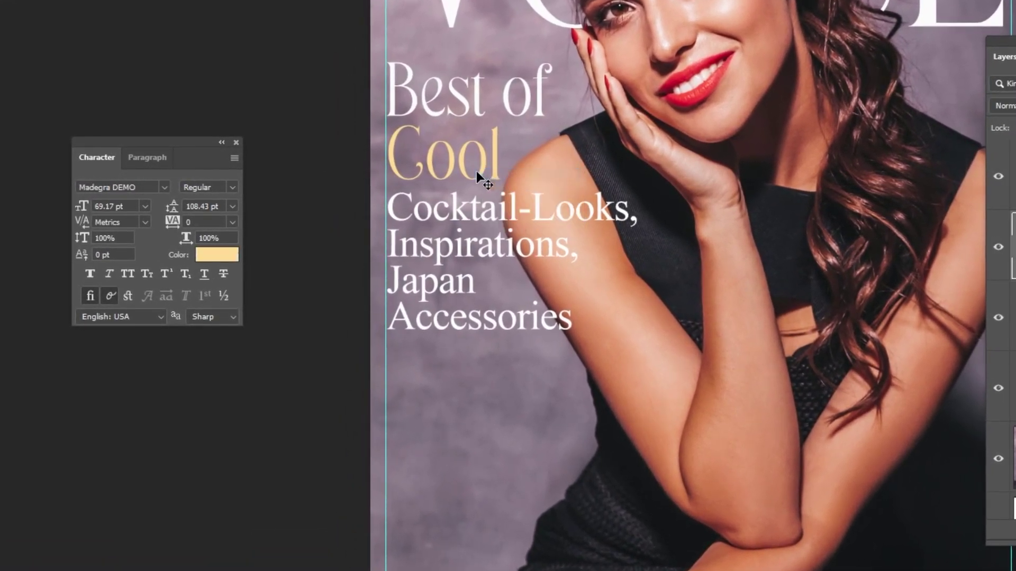
pyautogui.moveTo(465, 169); pyautogui.dragTo(437, 407)
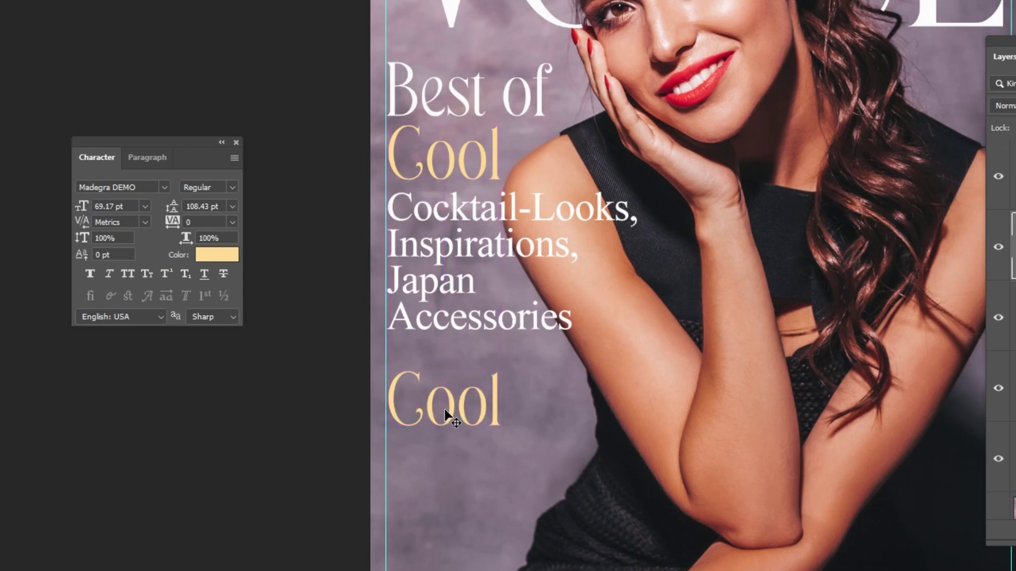
pyautogui.doubleClick(445, 412)
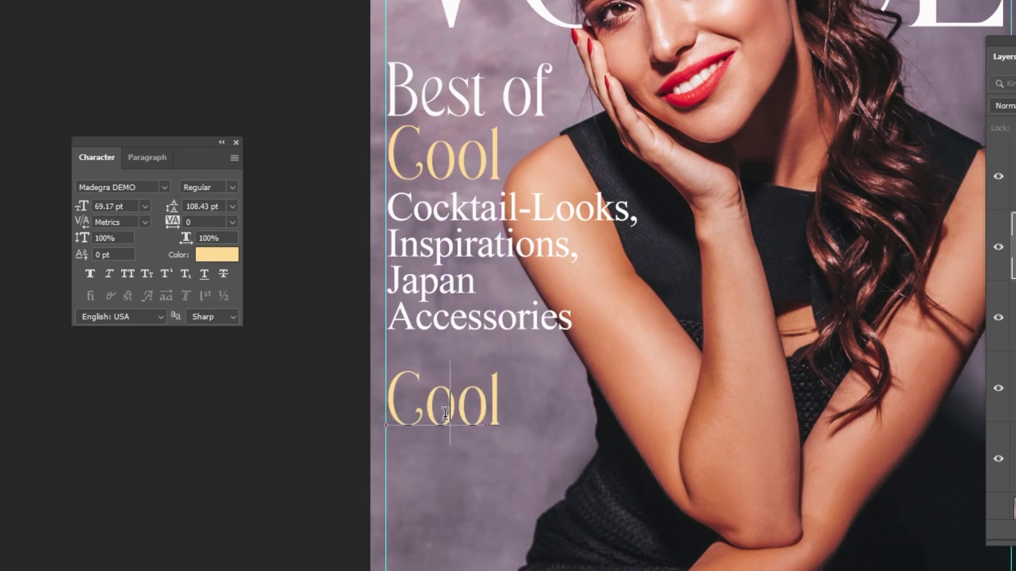
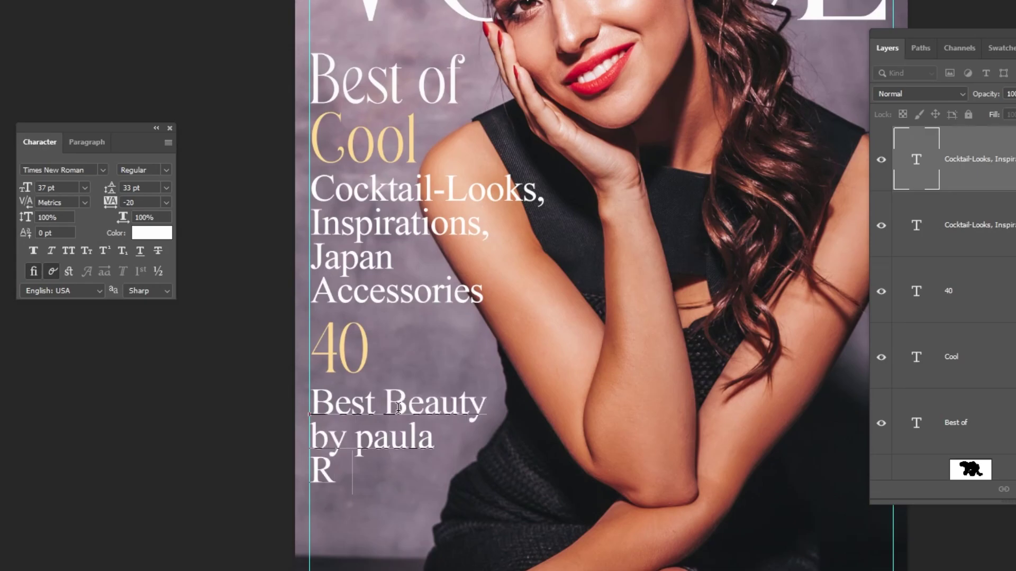
# Step: Complete the "Best Beauty" text block below "40" with the person's surname on its third line
pyautogui.write('odriguez')
pyautogui.hotkey('ctrl', 'Return')
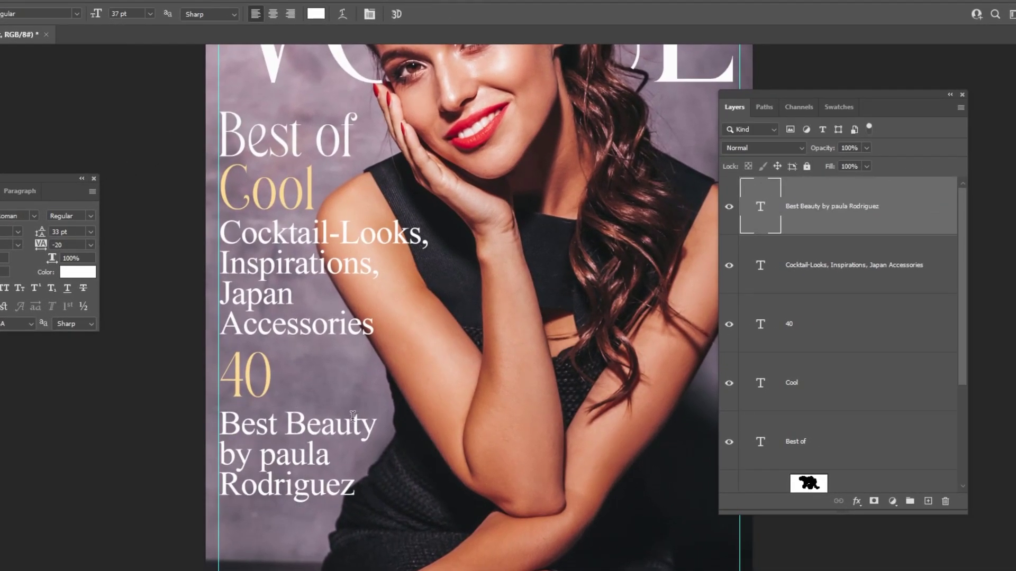
pyautogui.press('v')
# Step: Scale down the "Best Beauty" and "Cocktail-Looks" text blocks together, keeping them on the left margin guide
pyautogui.keyDown('shift'); pyautogui.click(807, 267); pyautogui.keyUp('shift')
pyautogui.hotkey('ctrl', 't')
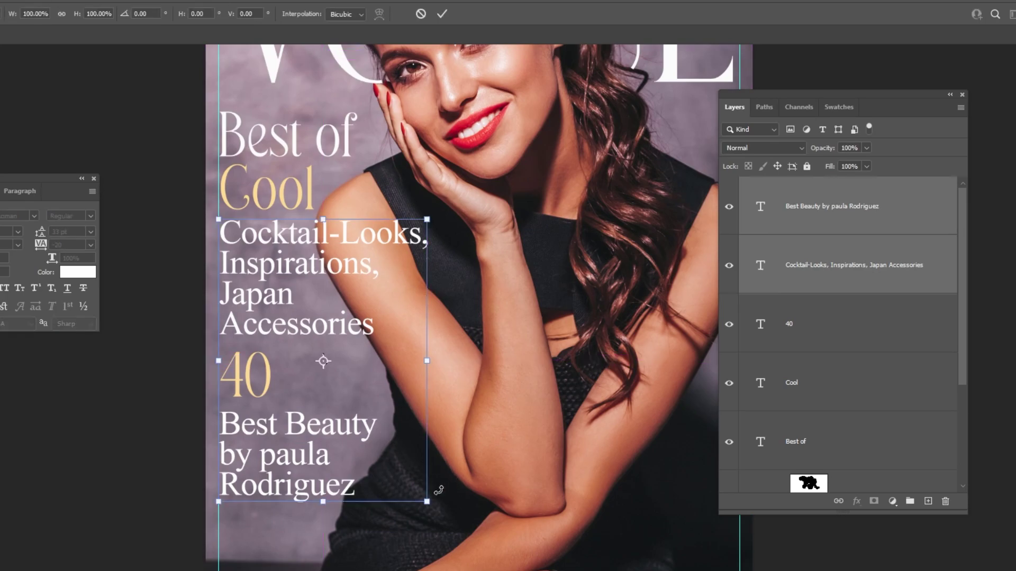
pyautogui.moveTo(426, 502); pyautogui.dragTo(380, 468)
pyautogui.press('Return')
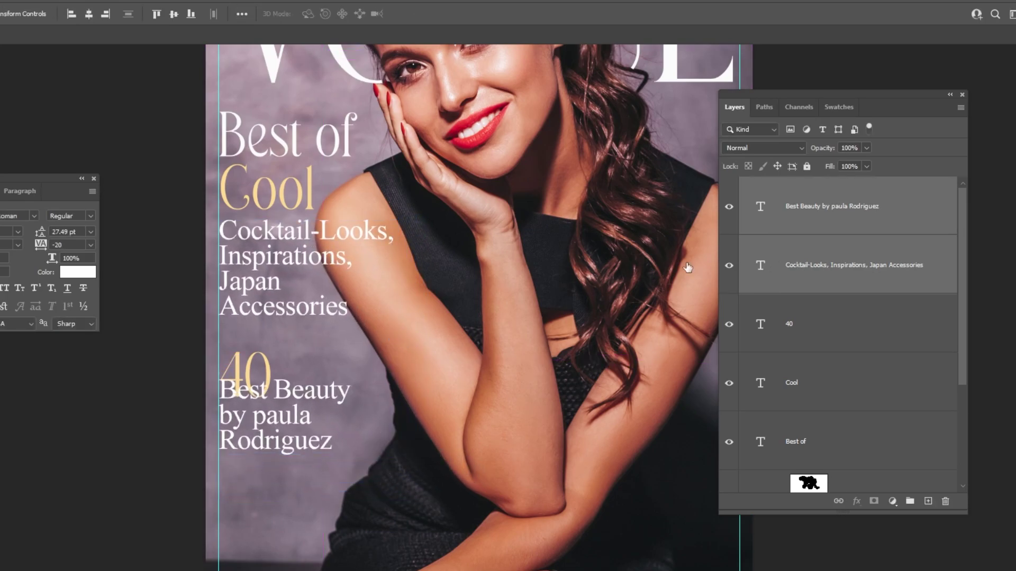
# Step: Move the "Best Beauty" block just below "40", and shift both up together closer to the "Accessories" line
pyautogui.click(315, 435)
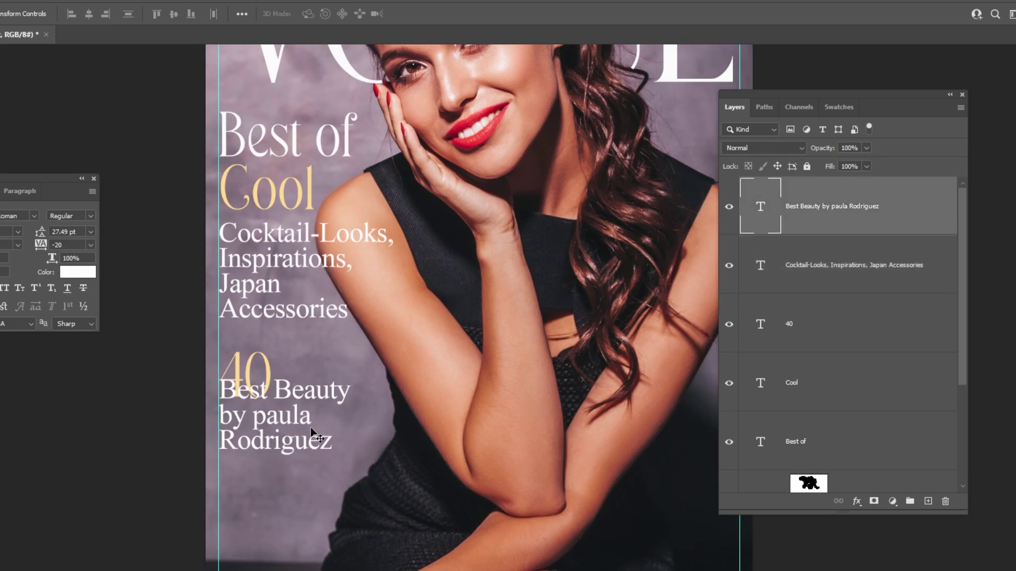
pyautogui.moveTo(305, 417); pyautogui.dragTo(303, 442)
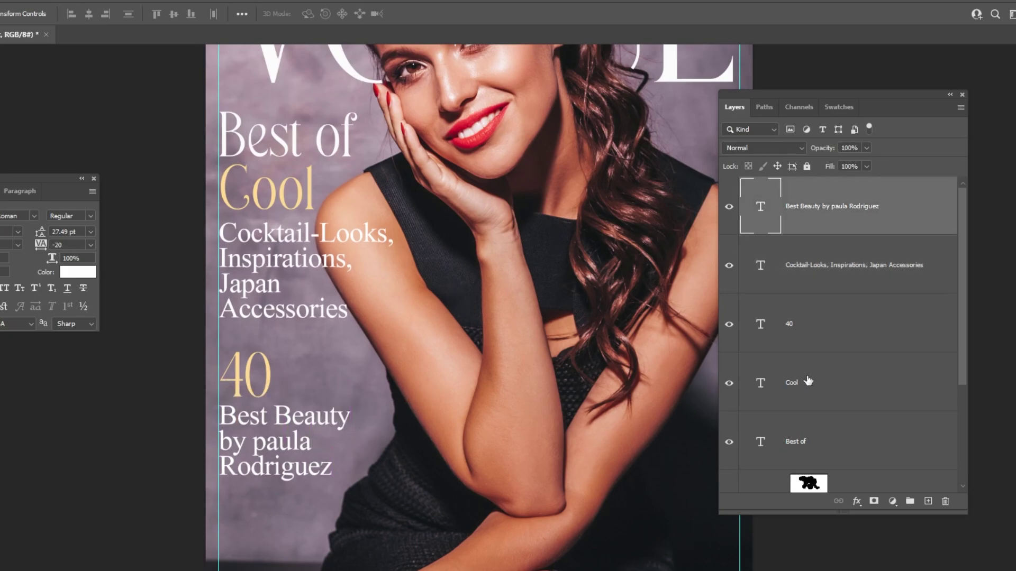
pyautogui.keyDown('ctrl'); pyautogui.click(808, 328); pyautogui.keyUp('ctrl')
pyautogui.moveTo(376, 446); pyautogui.dragTo(385, 427)
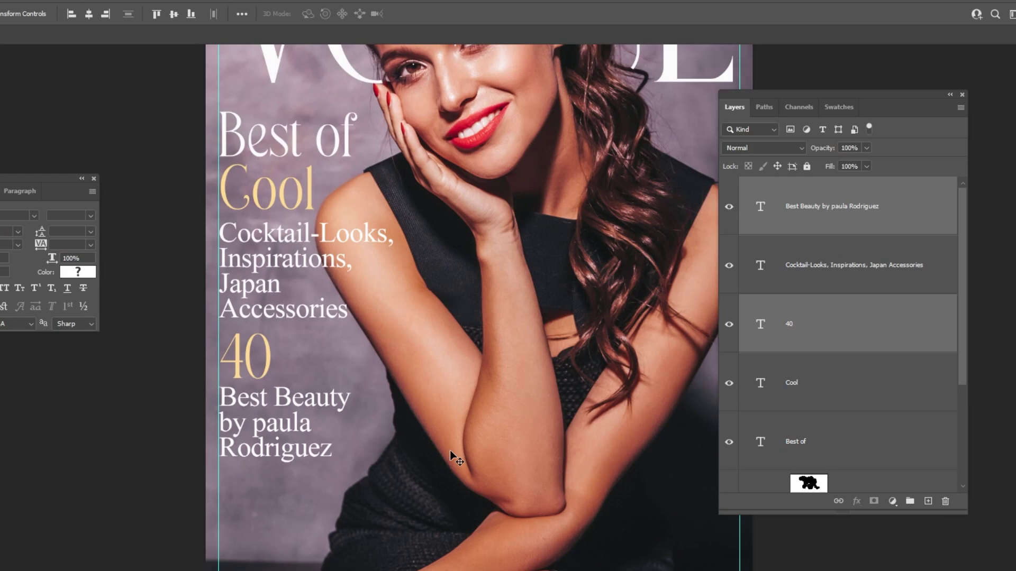
# Step: Add a new text layer reading "Style" over the woman's elbow
pyautogui.press('t')
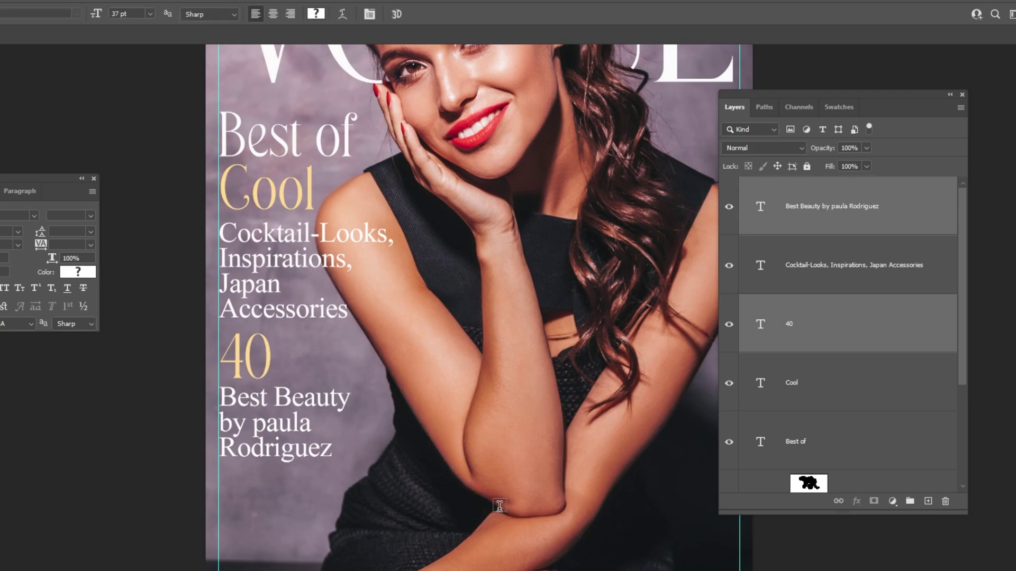
pyautogui.click(497, 500)
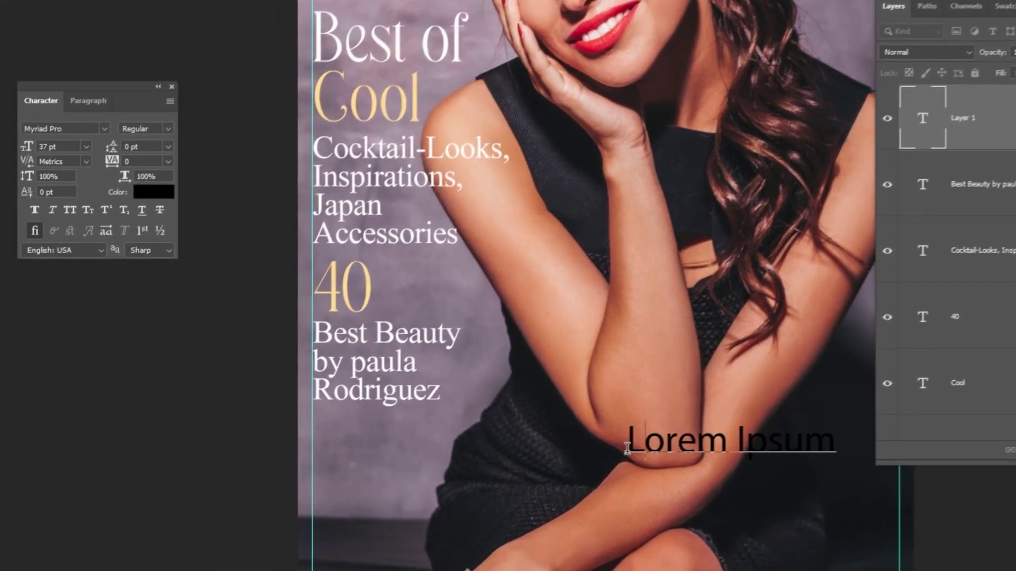
pyautogui.write('Style')
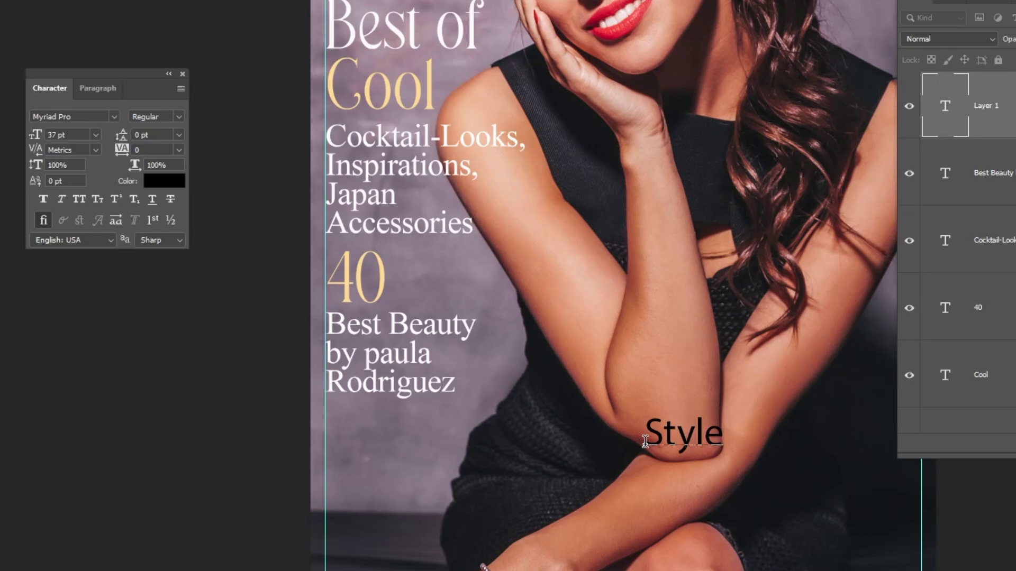
pyautogui.hotkey('ctrl', 'Return')
# Step: Change the "Style" text's font to Times New Roman Regular
pyautogui.click(93, 117)
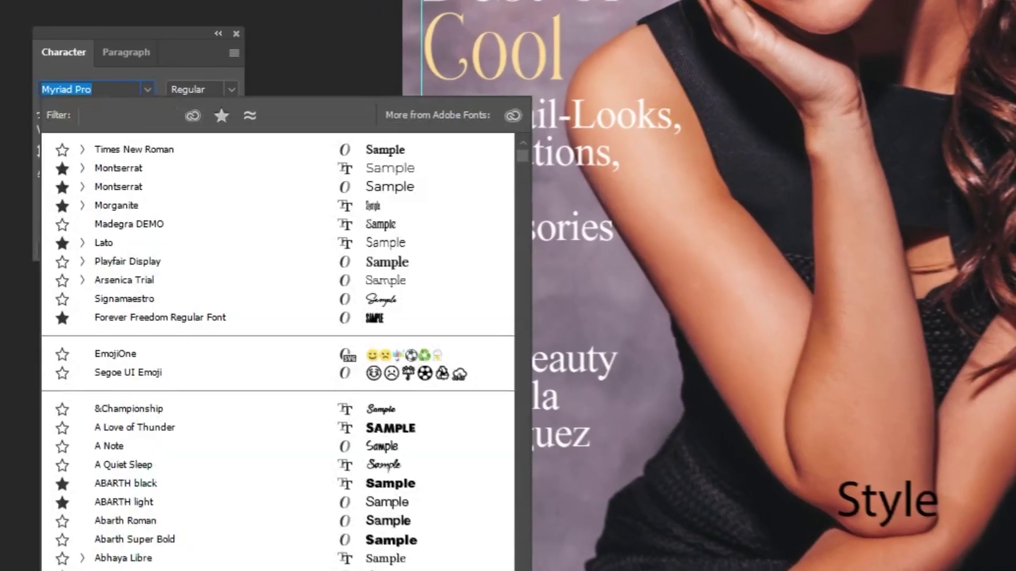
pyautogui.write('times ne')
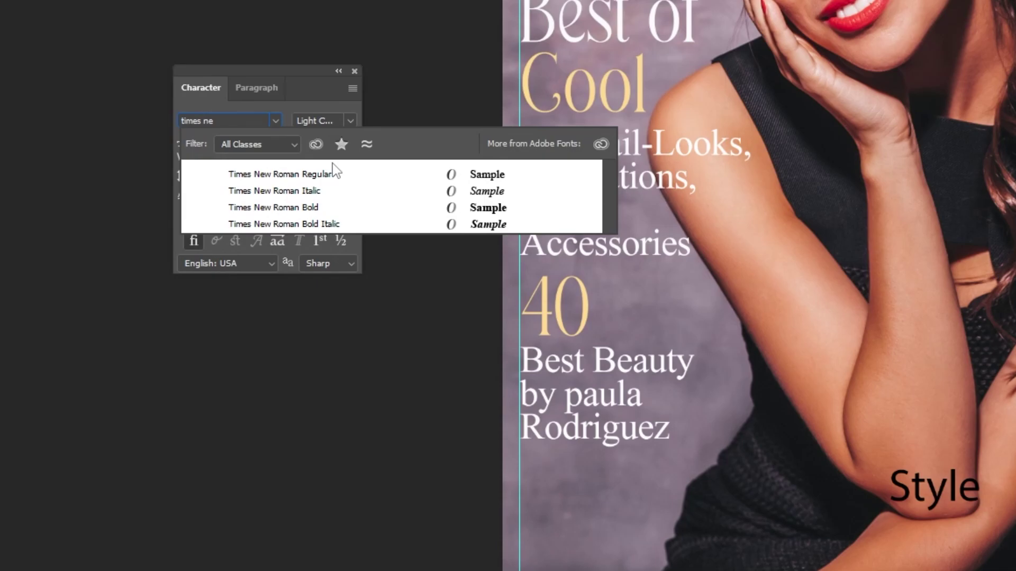
pyautogui.click(332, 168)
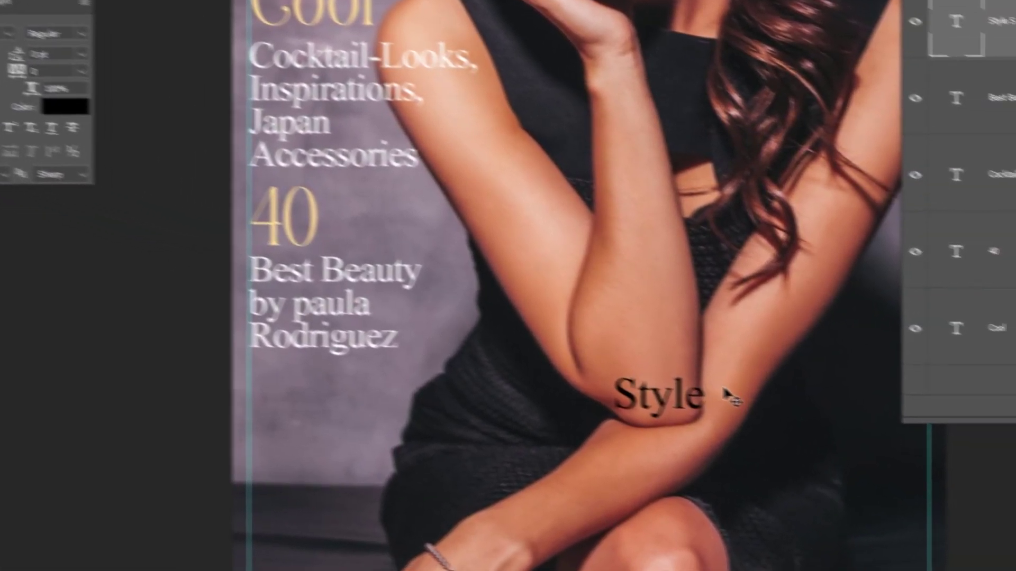
# Step: Scale the "Style" text up proportionally to about 93.65 pt
pyautogui.hotkey('ctrl', 't')
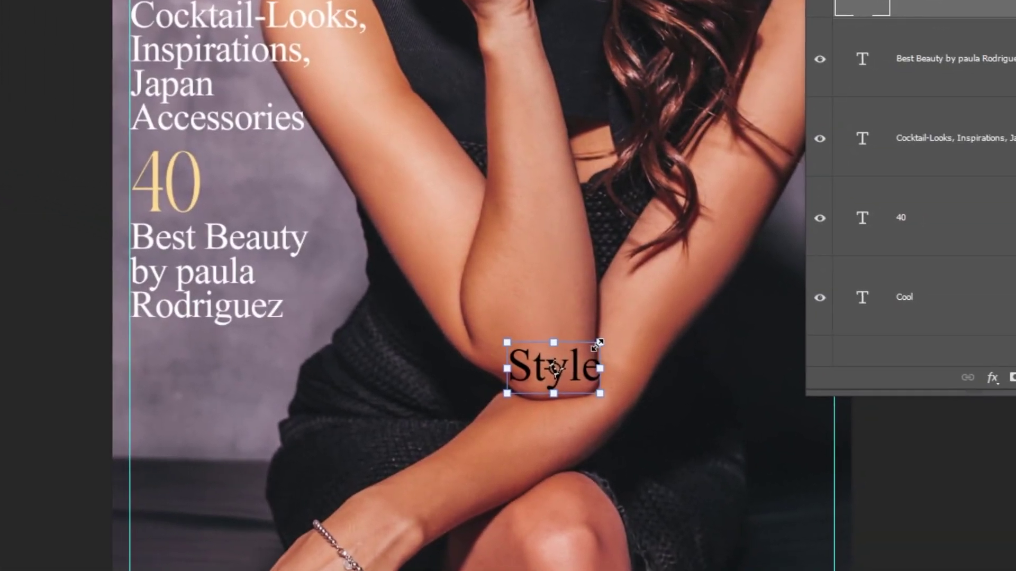
pyautogui.moveTo(872, 412); pyautogui.dragTo(972, 361)
pyautogui.moveTo(719, 275); pyautogui.dragTo(746, 259)
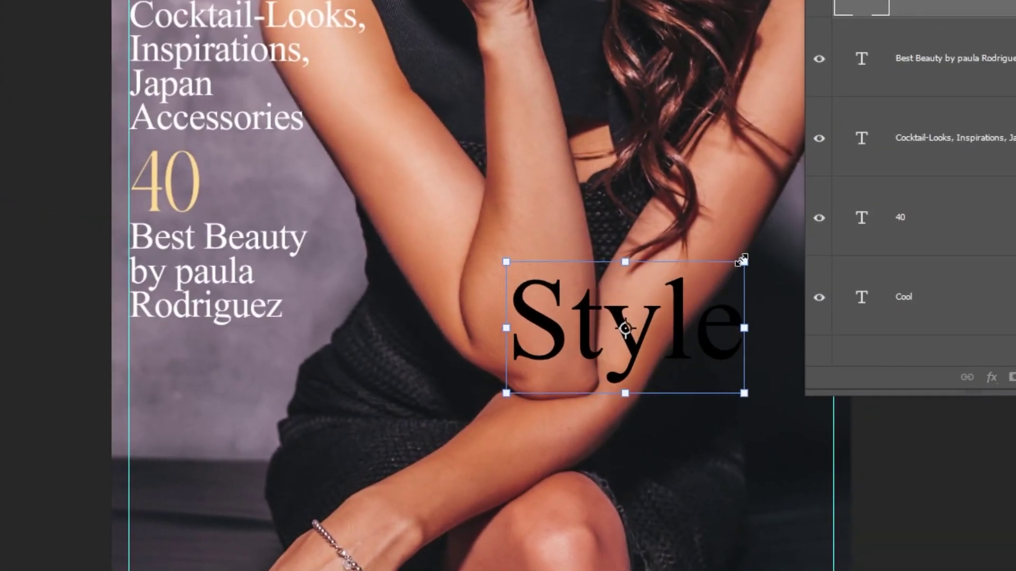
pyautogui.press('Return')
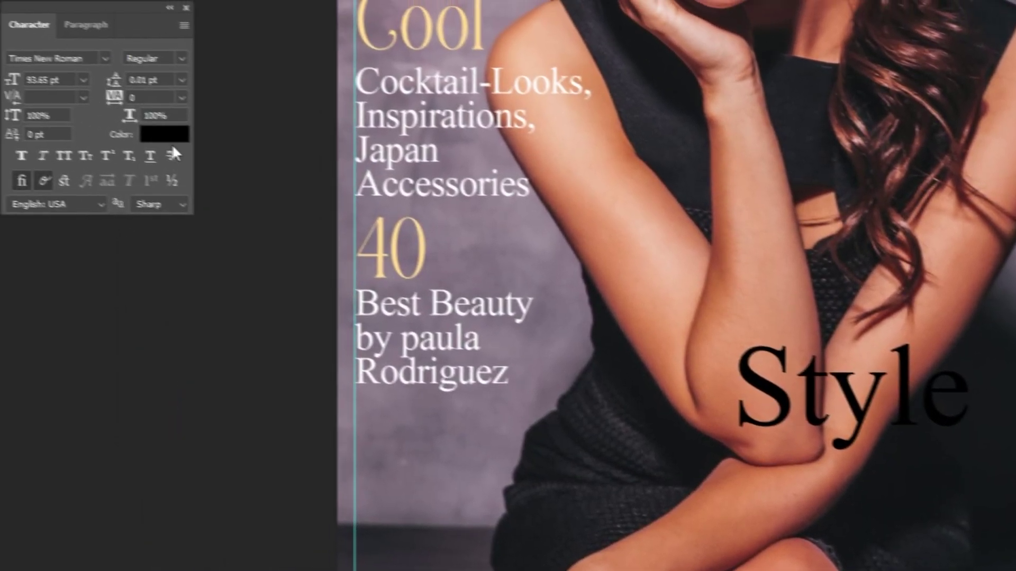
# Step: Change the "Style" text's color to white
pyautogui.click(51, 100)
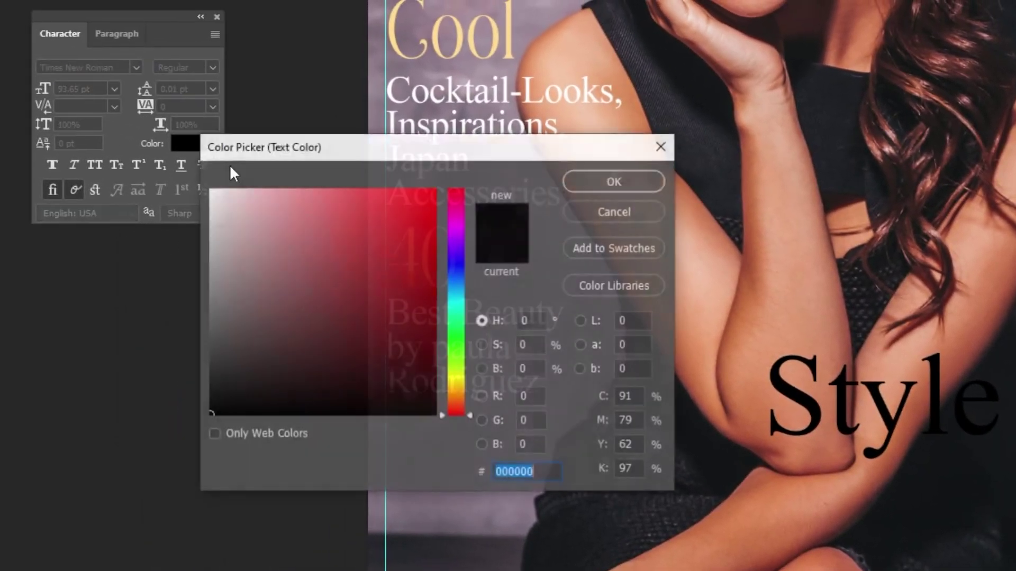
pyautogui.moveTo(265, 241); pyautogui.dragTo(207, 187)
pyautogui.click(616, 182)
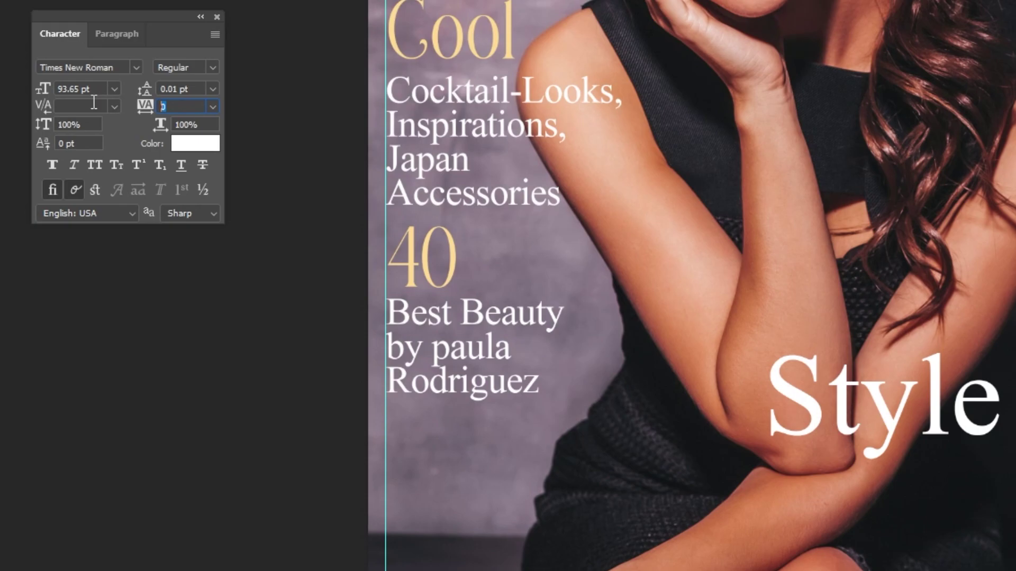
# Step: Set the "Style" text's tracking to -25 and move it down over the crossed forearms near the right margin guide
pyautogui.press('Return')
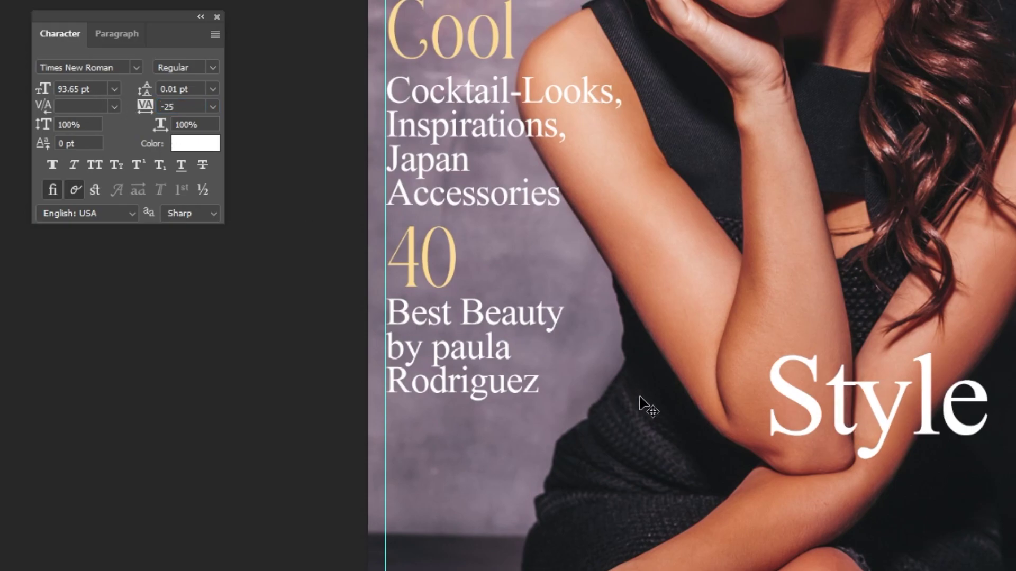
pyautogui.moveTo(898, 416); pyautogui.dragTo(932, 474)
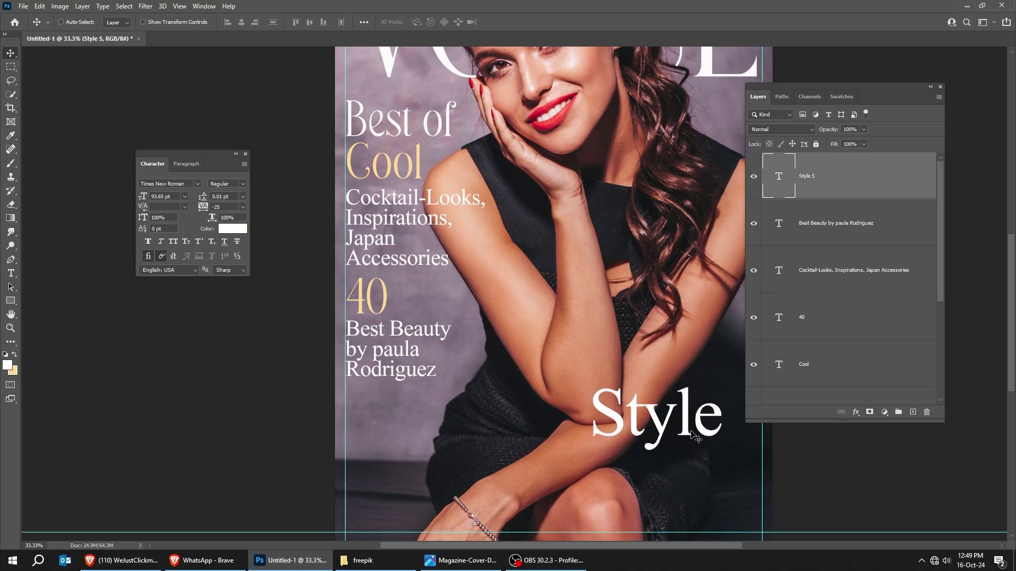
# Step: Recolor only the letter "S" of "Style" with the pale gold used for "Cool" and "40"
pyautogui.doubleClick(642, 425)
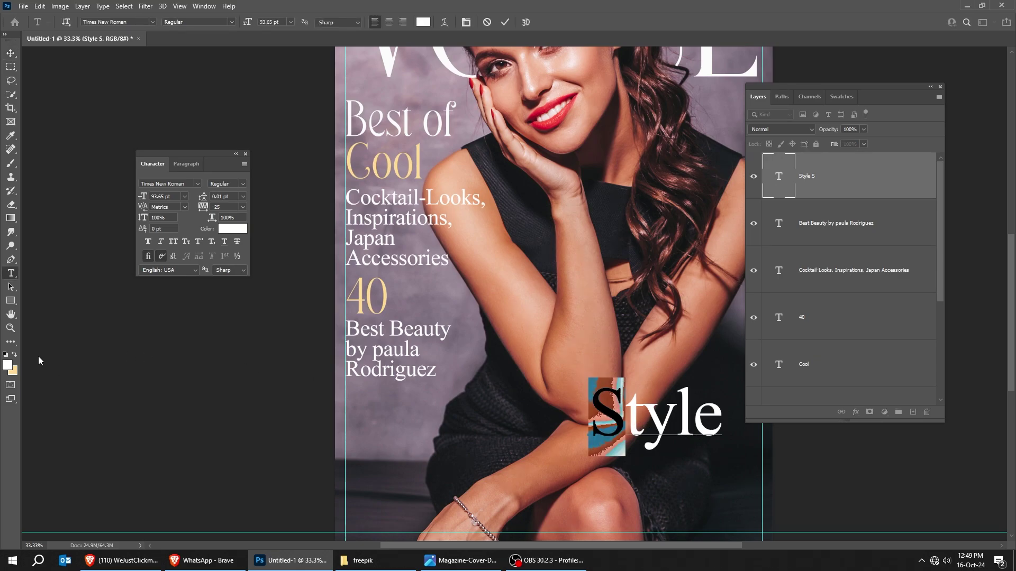
pyautogui.hotkey('alt', 'BackSpace')
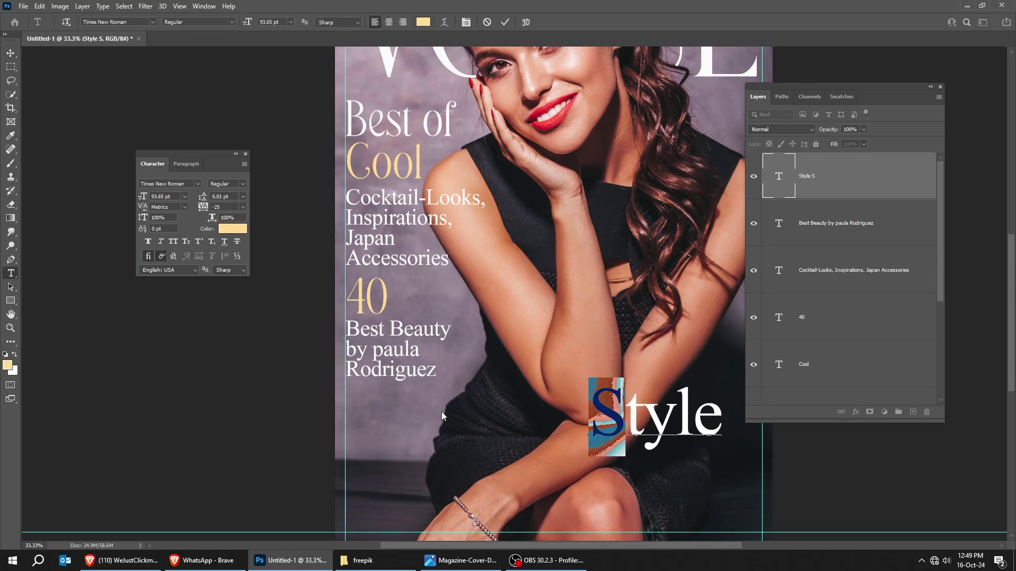
pyautogui.click(638, 415)
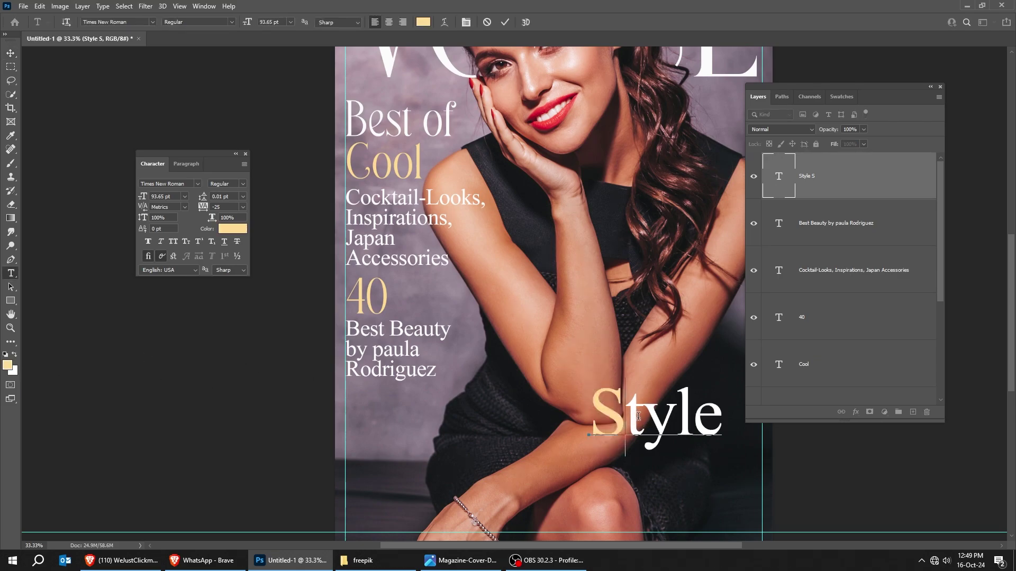
pyautogui.click(11, 54)
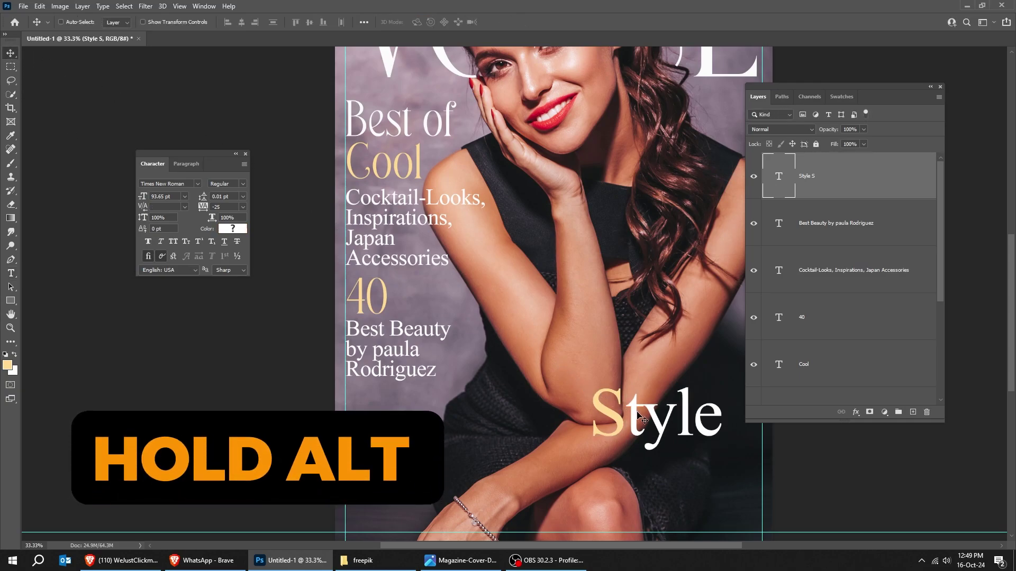
# Step: Duplicate the "Style" text slightly below and to its left, and replace the copy's text with "Show"
pyautogui.moveTo(642, 416); pyautogui.dragTo(622, 462)
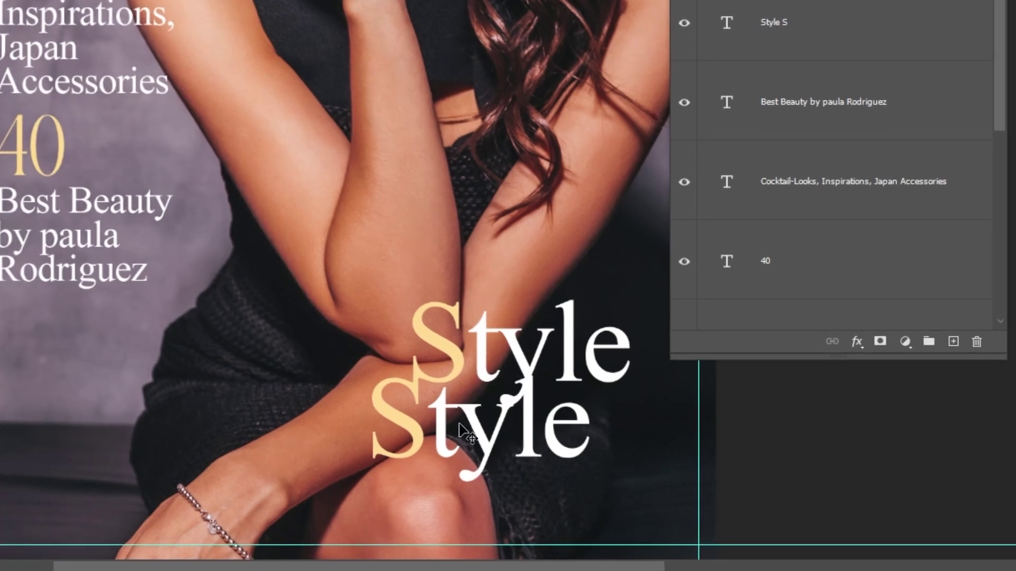
pyautogui.doubleClick(460, 432)
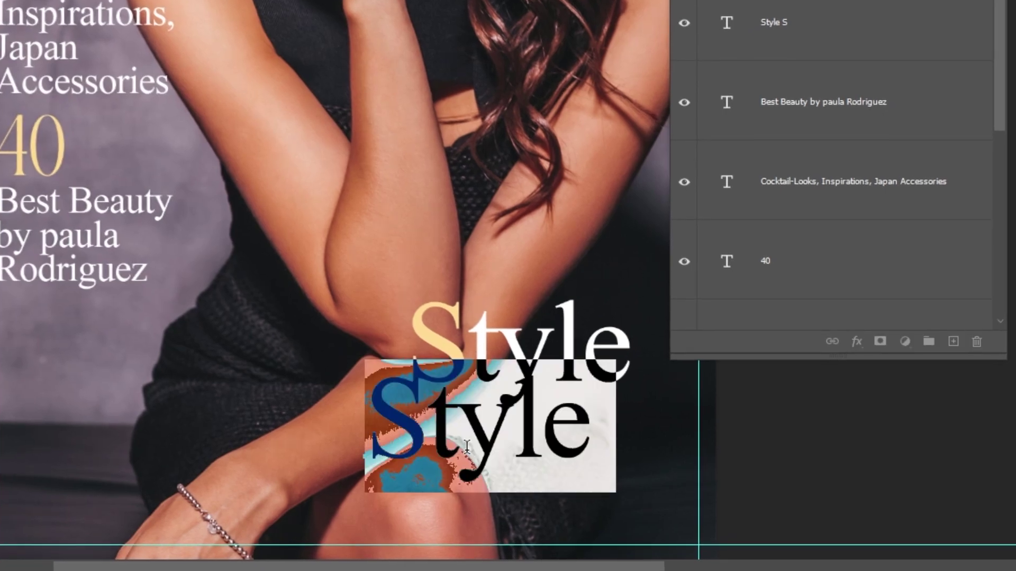
pyautogui.write('Show')
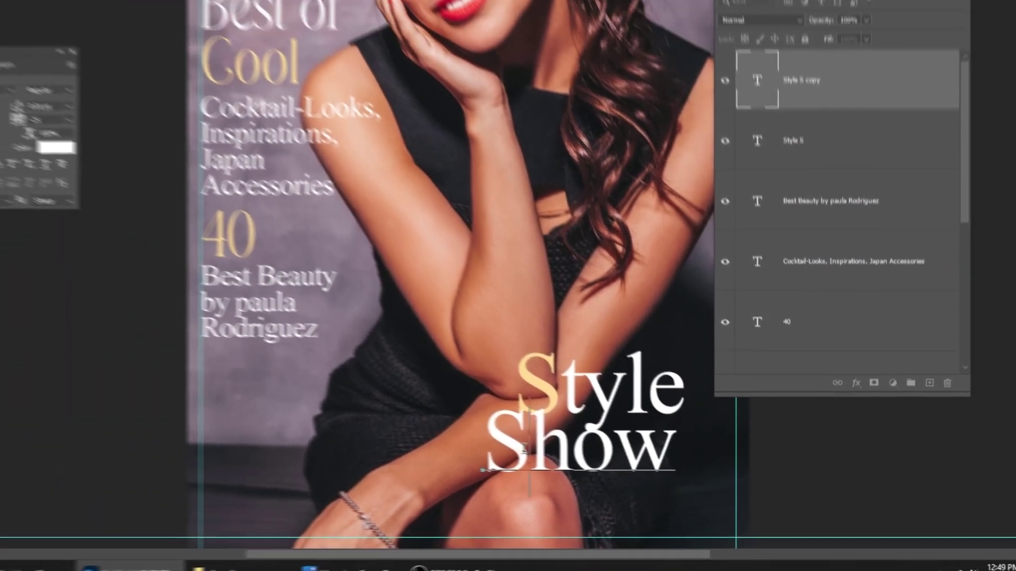
# Step: Recolor only the letter "S" of "Show" with the same pale gold
pyautogui.moveTo(428, 431); pyautogui.dragTo(366, 431)
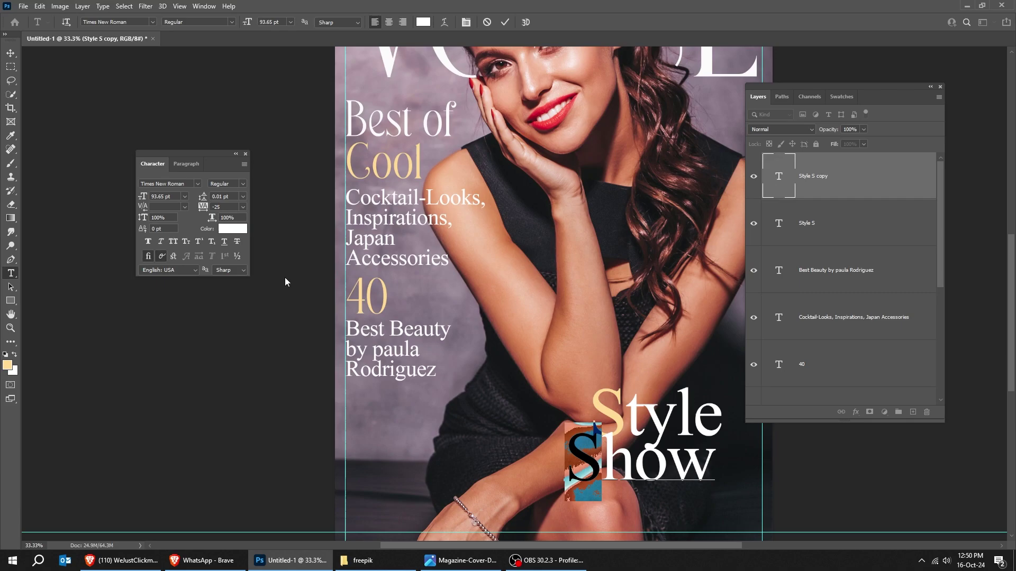
pyautogui.click(235, 228)
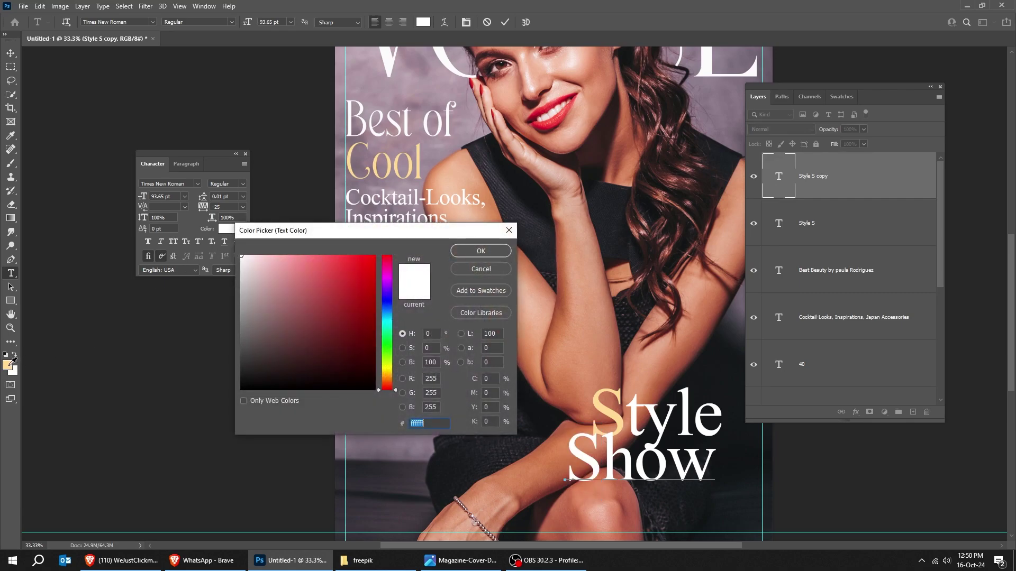
pyautogui.hotkey('ctrl', 'v')
pyautogui.click(475, 252)
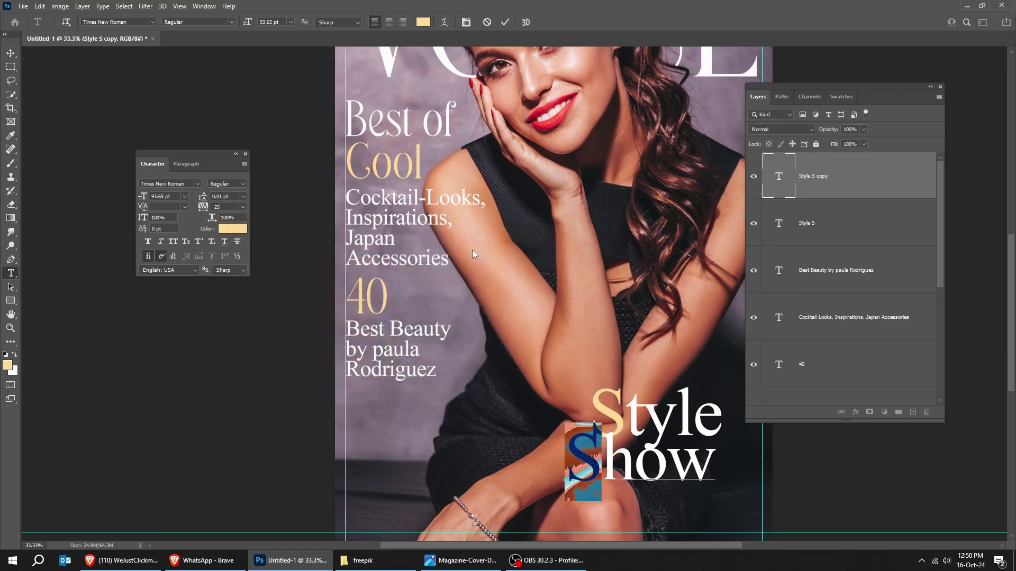
pyautogui.click(12, 54)
# Step: Move "Show" up and slightly left so it tucks tightly under "Style", and link the two text layers
pyautogui.moveTo(631, 457); pyautogui.dragTo(631, 449)
pyautogui.press('Left')
pyautogui.press('Left')
pyautogui.press('Left')
pyautogui.press('Left')
pyautogui.press('Left')
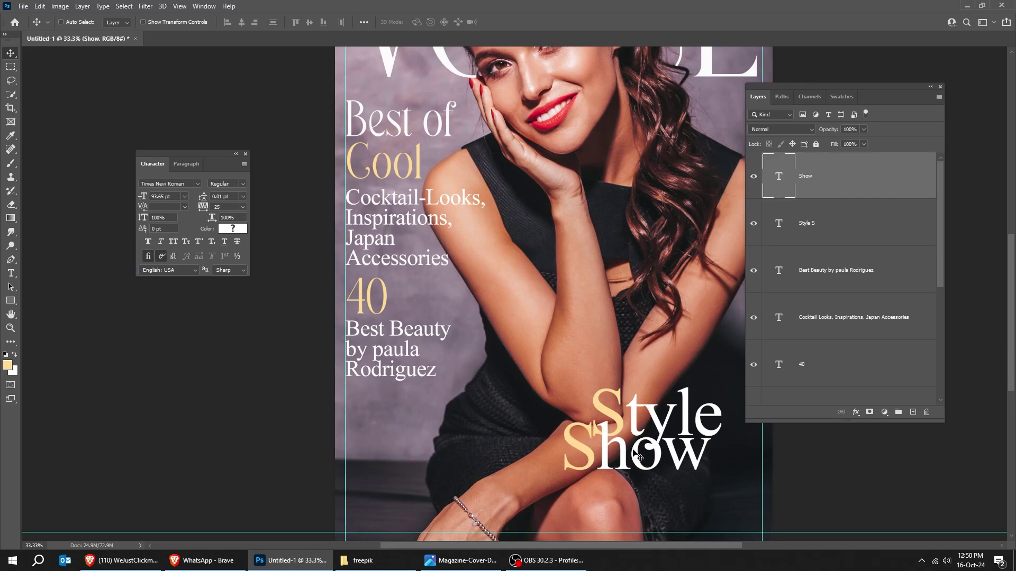
pyautogui.keyDown('ctrl'); pyautogui.click(843, 232); pyautogui.keyUp('ctrl')
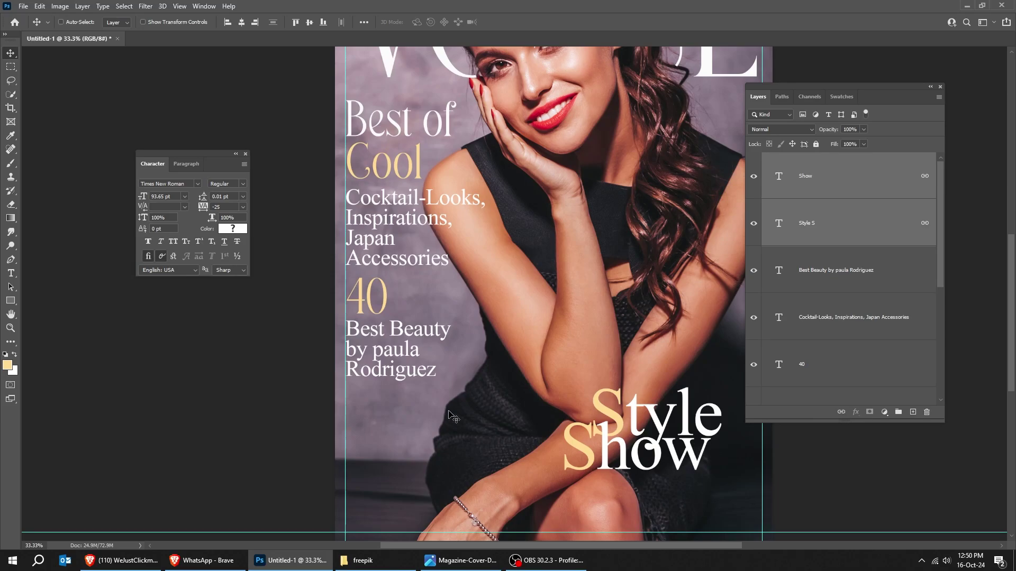
# Step: Duplicate the "Best Beauty" text block and place the copy below "Show"
pyautogui.rightClick(395, 377)
pyautogui.click(417, 380)
pyautogui.moveTo(418, 380); pyautogui.dragTo(644, 521)
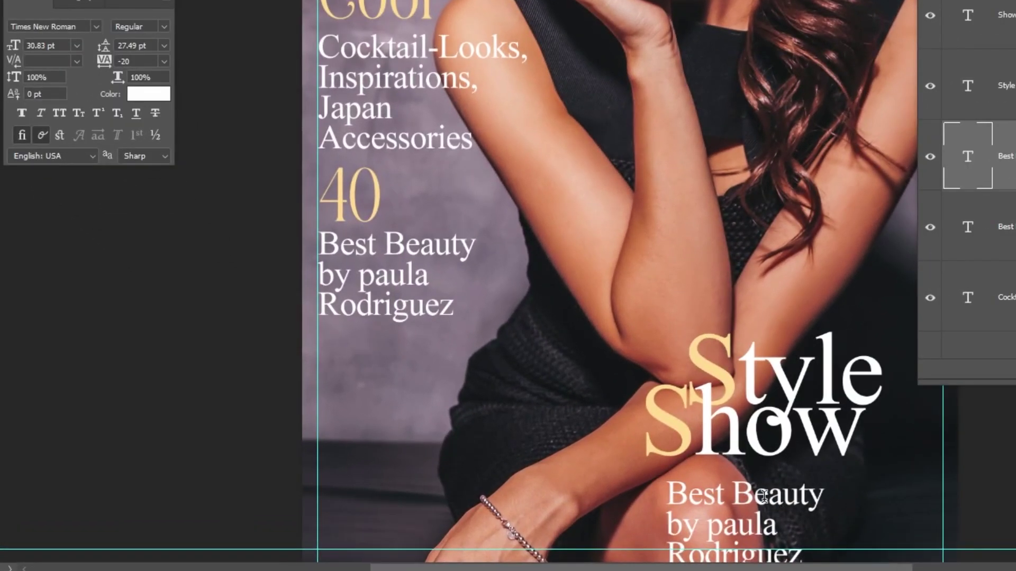
# Step: Replace the copied block's text with "Special Cover Pics" and align the line beneath the "Style Show" heading
pyautogui.click(755, 489)
pyautogui.hotkey('ctrl', 'a')
pyautogui.write('Sp')
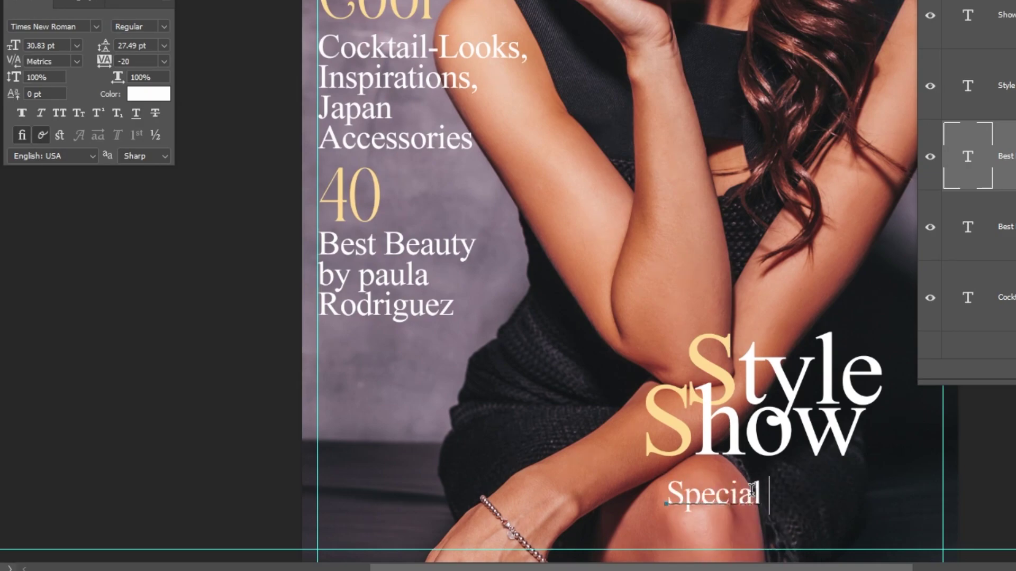
pyautogui.write('ecial Cover Pics')
pyautogui.hotkey('ctrl', 'Return')
pyautogui.moveTo(903, 503); pyautogui.dragTo(868, 504)
pyautogui.hotkey('shift', 'Right')
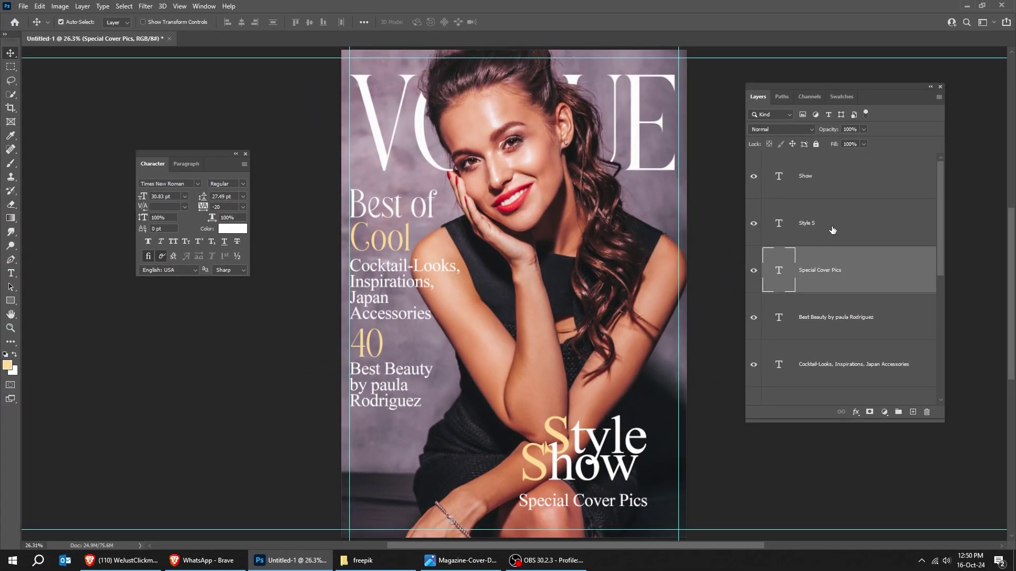
# Step: Shift the "Style Show" heading and "Special Cover Pics" line together to the right, closer to the right margin guide
pyautogui.keyDown('ctrl'); pyautogui.click(832, 230); pyautogui.keyUp('ctrl')
pyautogui.moveTo(694, 401); pyautogui.dragTo(712, 401)
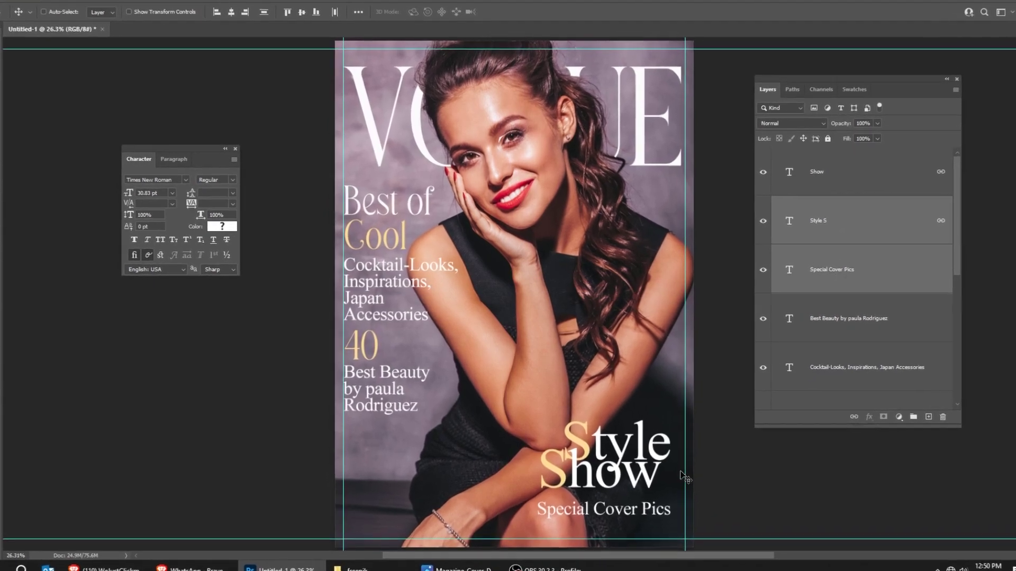
# Step: Duplicate the "Special Cover Pics" line straight up to the height of the "Japan" line
pyautogui.rightClick(617, 502)
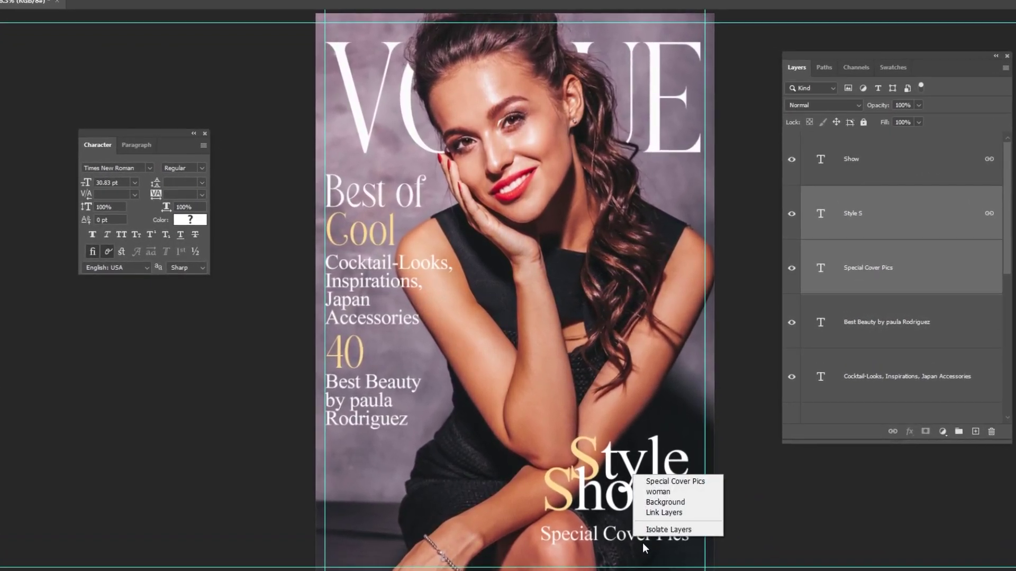
pyautogui.click(675, 481)
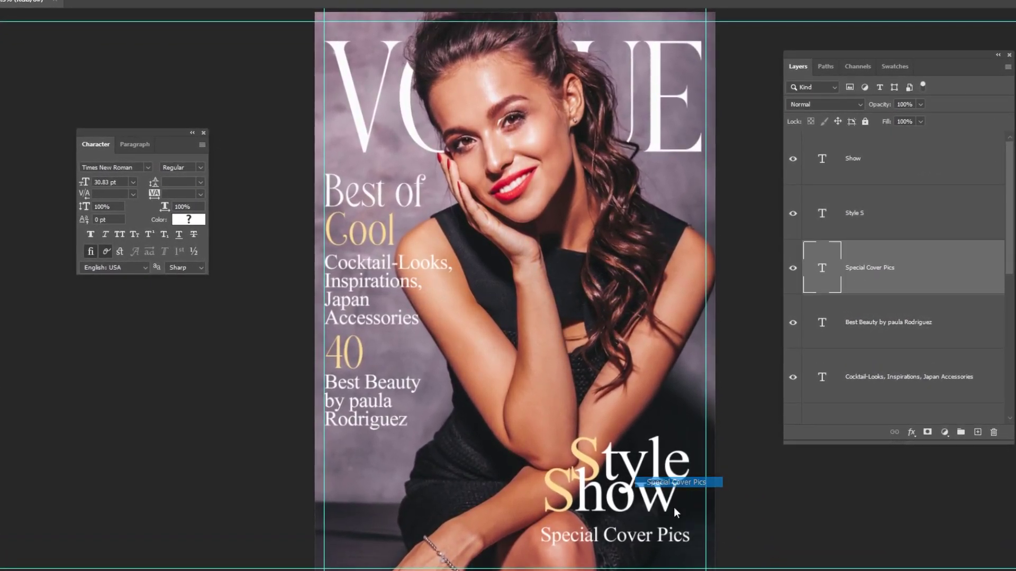
pyautogui.moveTo(661, 540); pyautogui.dragTo(670, 304)
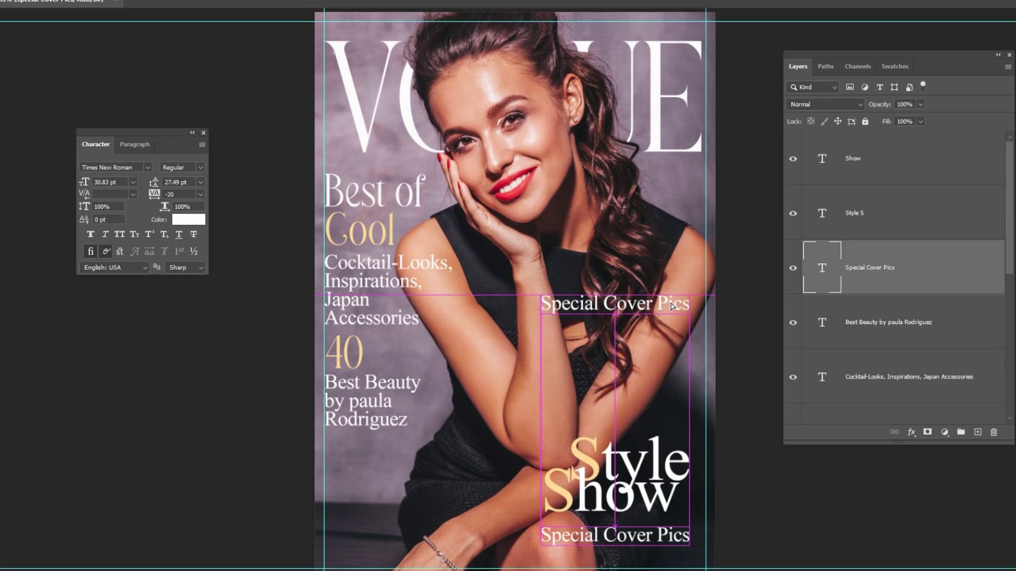
# Step: Replace the upper "Special Cover Pics" copy's text with "Bold Confidence" on two lines
pyautogui.doubleClick(656, 309)
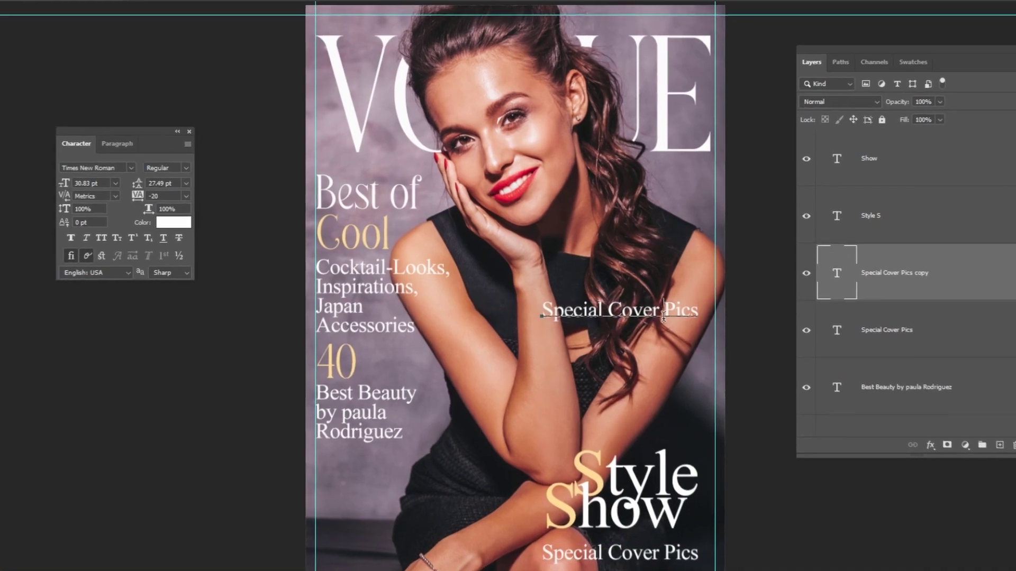
pyautogui.click(663, 312)
pyautogui.hotkey('ctrl', 'a')
pyautogui.write('Bold')
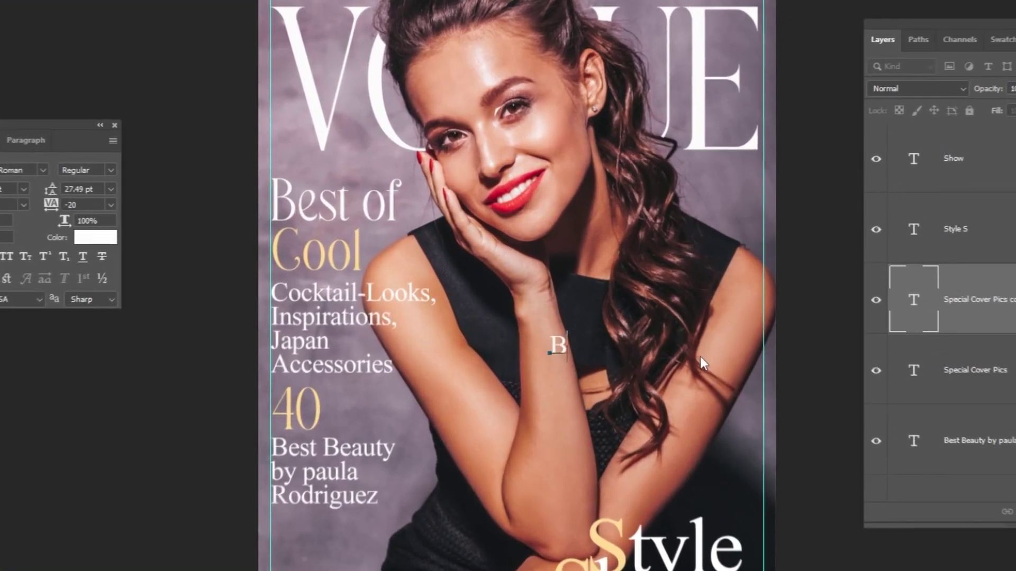
pyautogui.press('Return')
pyautogui.write('Confidence')
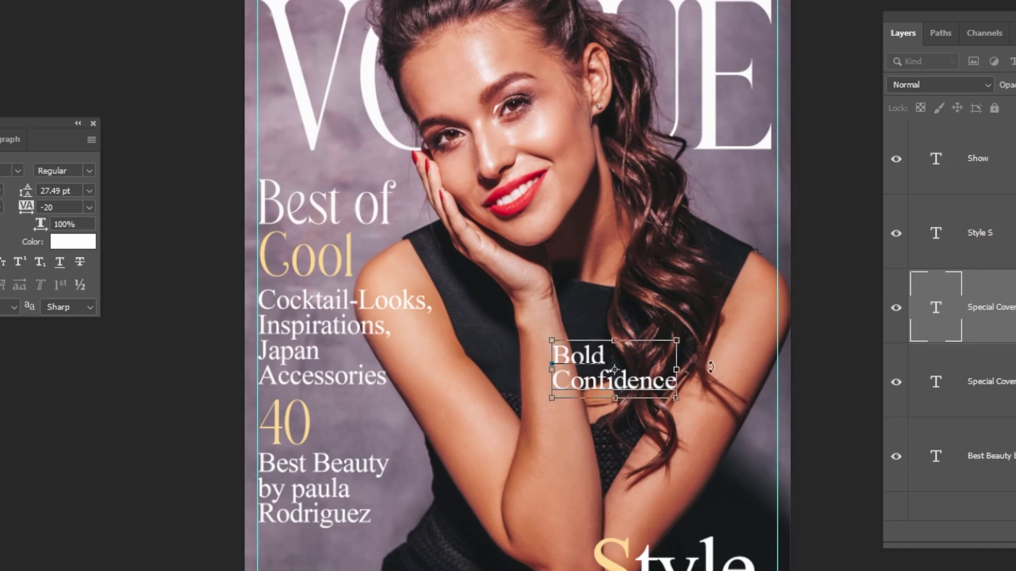
# Step: Right-align the "Bold Confidence" text and move it over the woman's arm, closer to the right margin guide
pyautogui.click(714, 378)
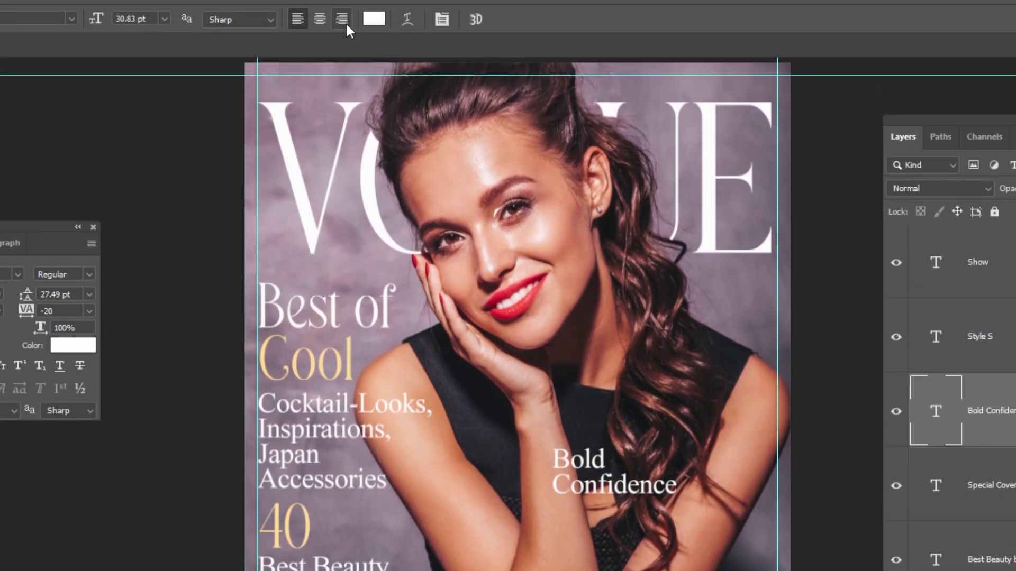
pyautogui.press('v')
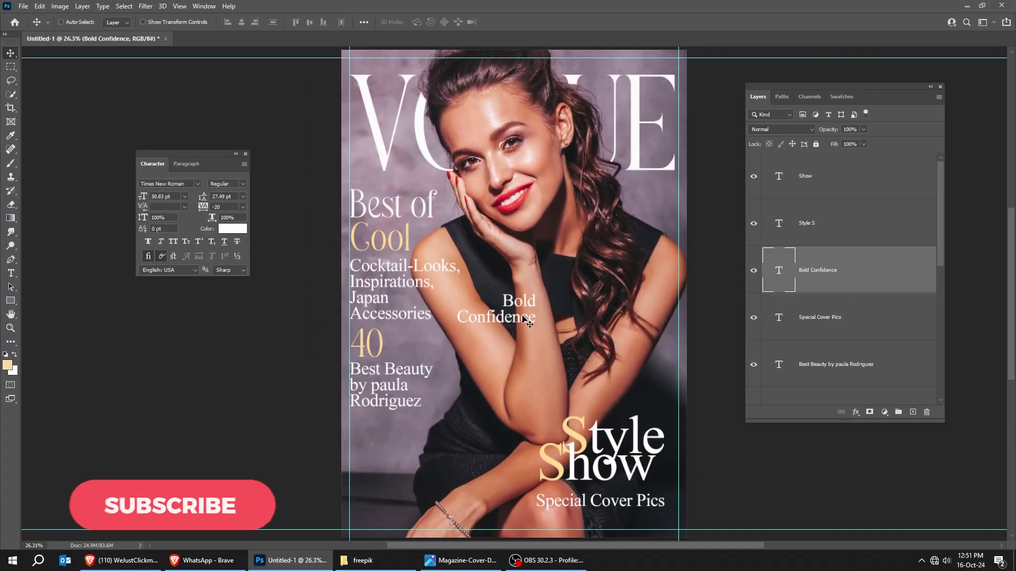
pyautogui.moveTo(527, 321); pyautogui.dragTo(651, 330)
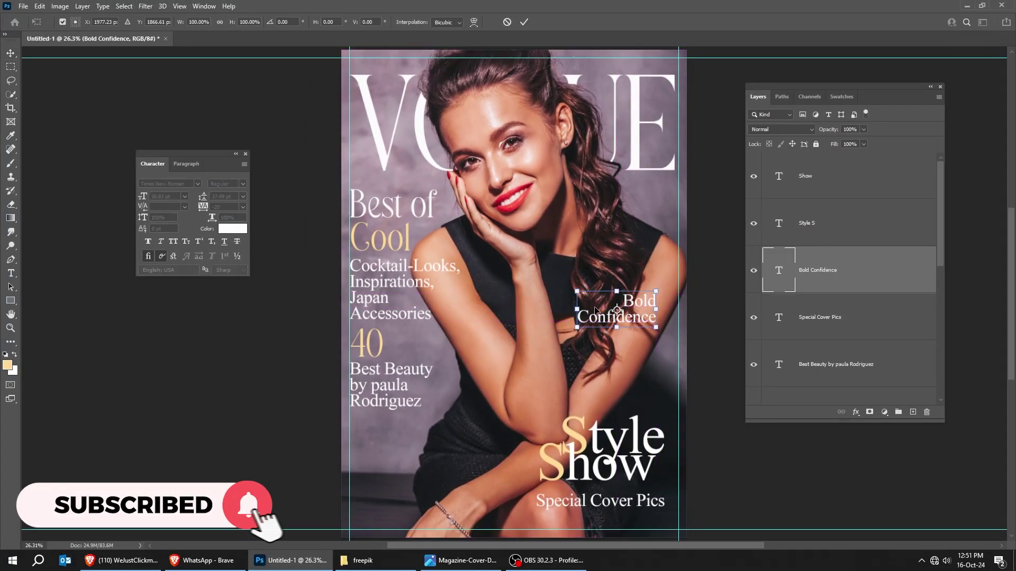
# Step: Scale the "Bold Confidence" text up to about 114% and nudge it slightly upward
pyautogui.hotkey('ctrl', 't')
pyautogui.moveTo(576, 293); pyautogui.dragTo(565, 285)
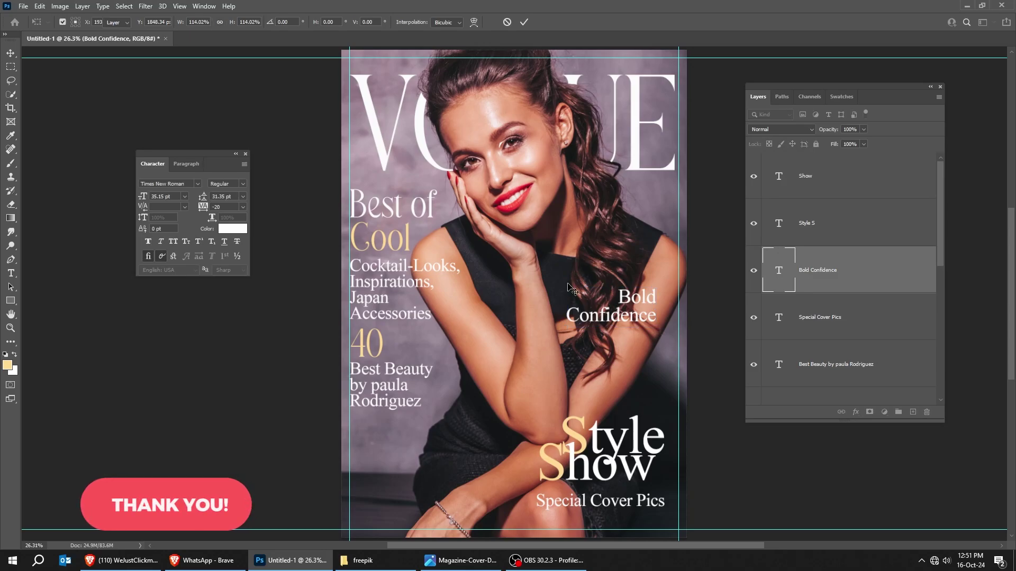
pyautogui.press('Return')
pyautogui.hotkey('shift', 'Up')
pyautogui.hotkey('shift', 'Up')
pyautogui.hotkey('shift', 'Up')
pyautogui.hotkey('shift', 'Up')
pyautogui.hotkey('shift', 'Up')
pyautogui.hotkey('shift', 'Up')
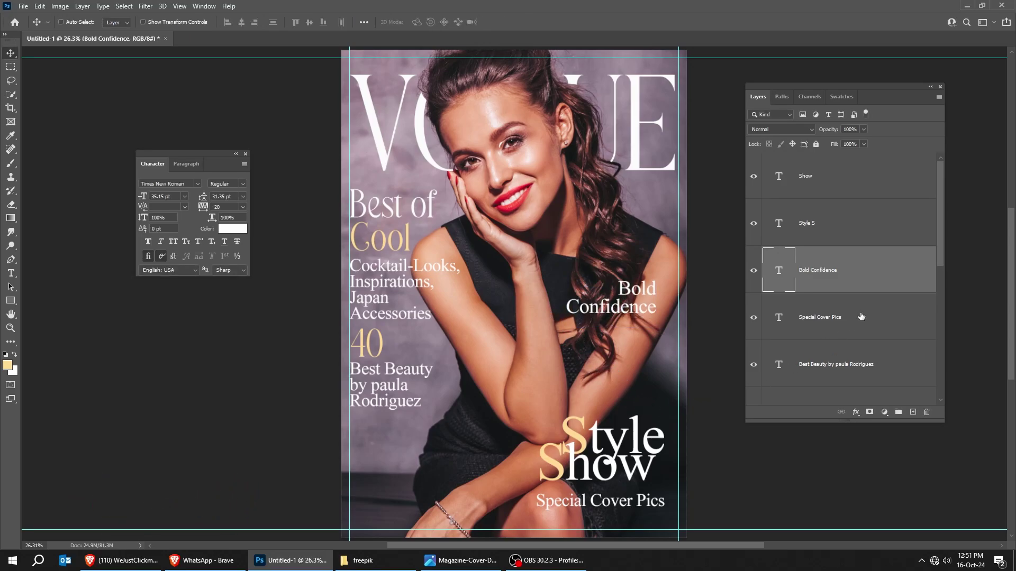
# Step: Group all the cover-line layers from "Best of" up to "Show" and name the group "text"
pyautogui.moveTo(945, 421); pyautogui.dragTo(969, 509)
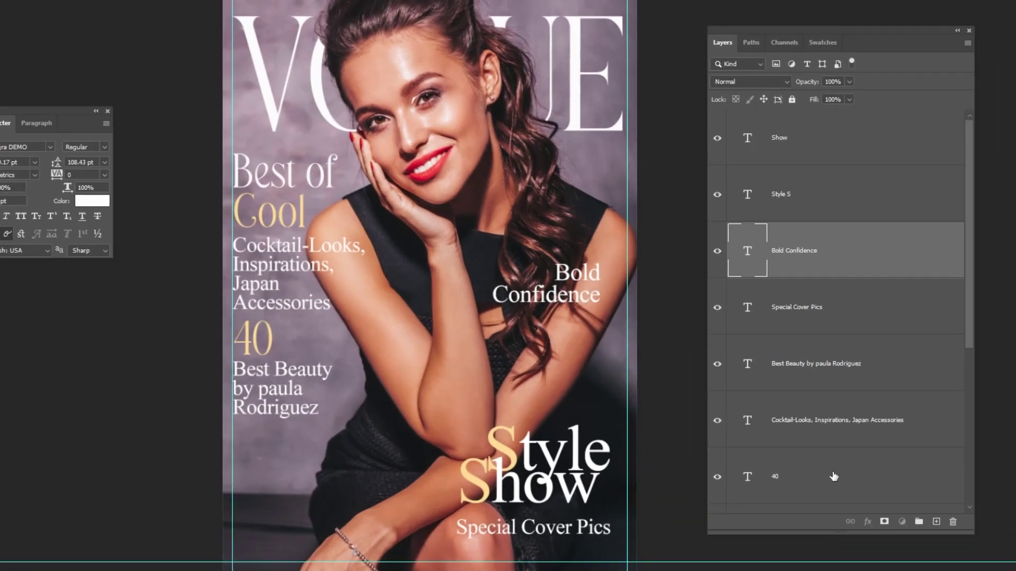
pyautogui.click(852, 458)
pyautogui.scroll(-3, 835, 477)
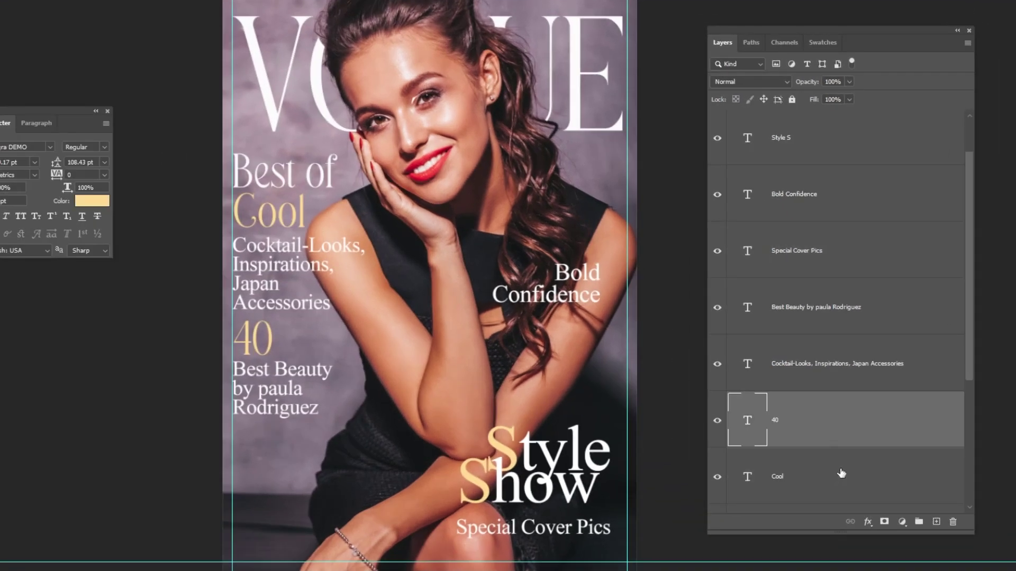
pyautogui.click(842, 420)
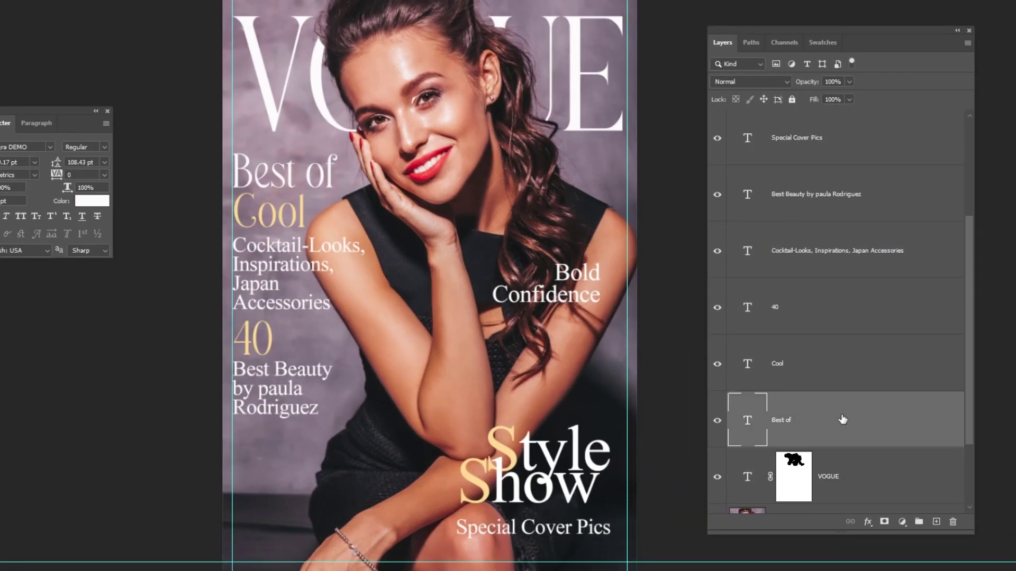
pyautogui.scroll(3, 830, 407)
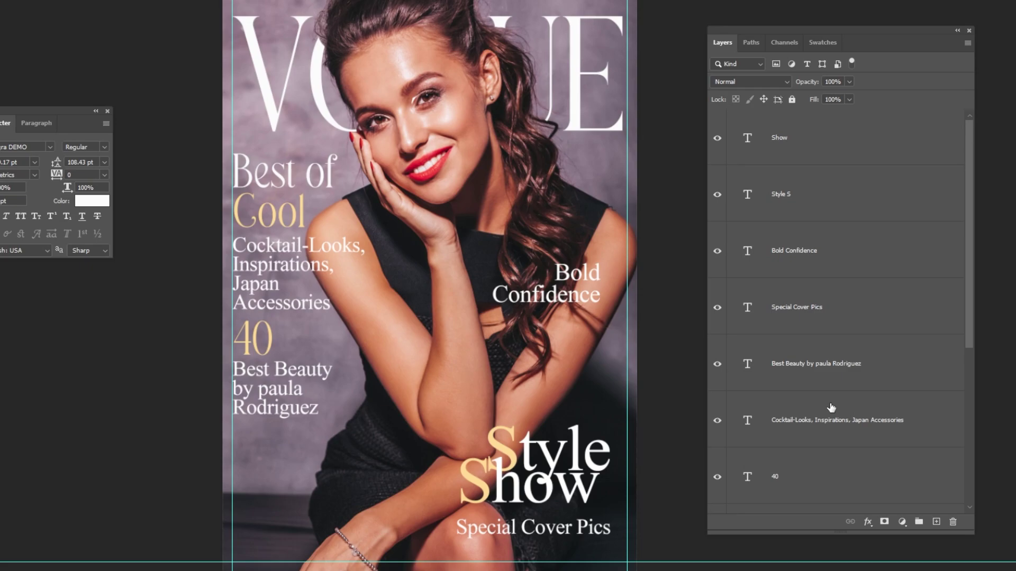
pyautogui.keyDown('shift'); pyautogui.click(815, 155); pyautogui.keyUp('shift')
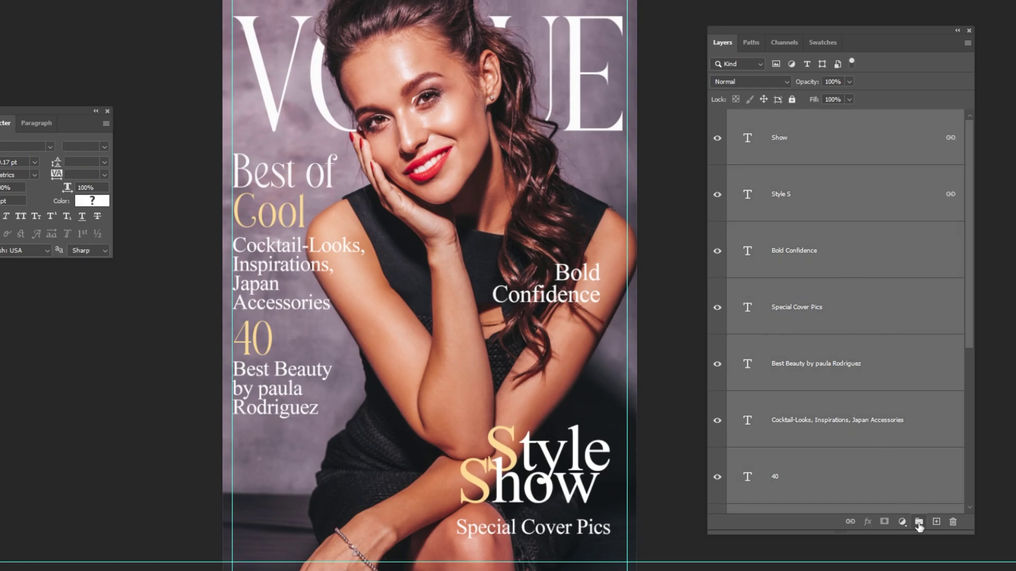
pyautogui.click(919, 522)
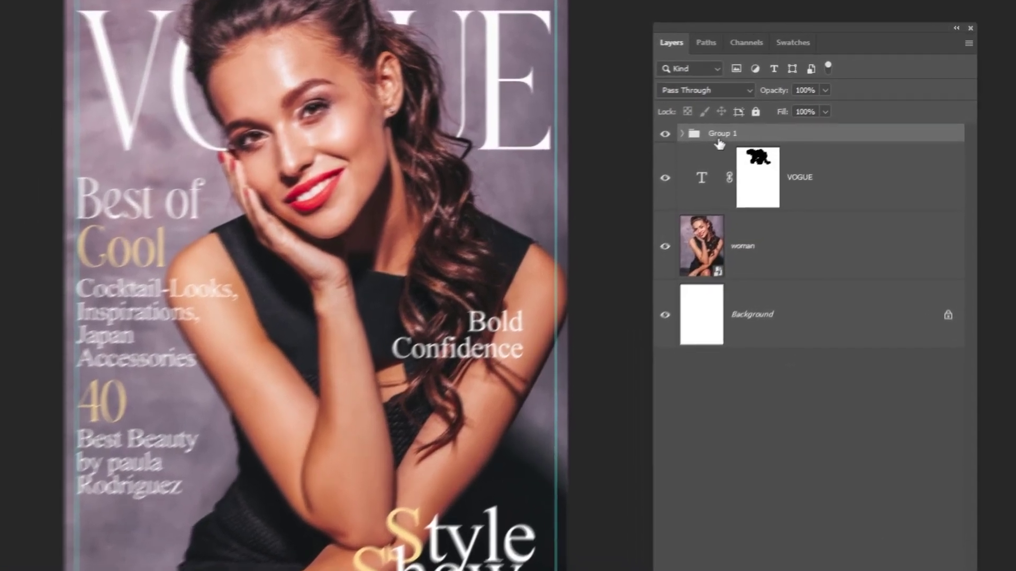
pyautogui.doubleClick(762, 120)
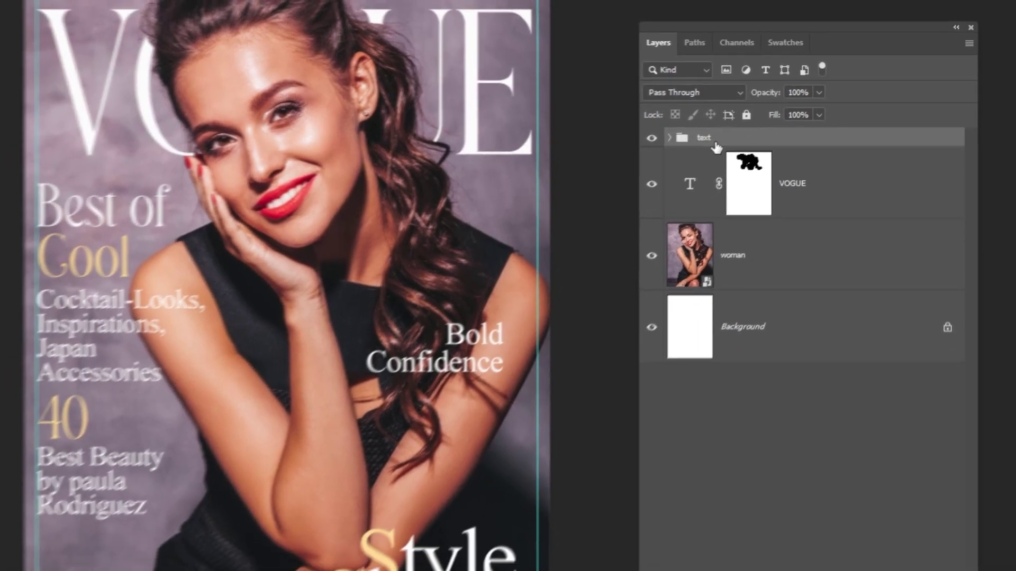
# Step: Give the "text" group a red color label and shrink the enlarged Layers panel
pyautogui.rightClick(689, 154)
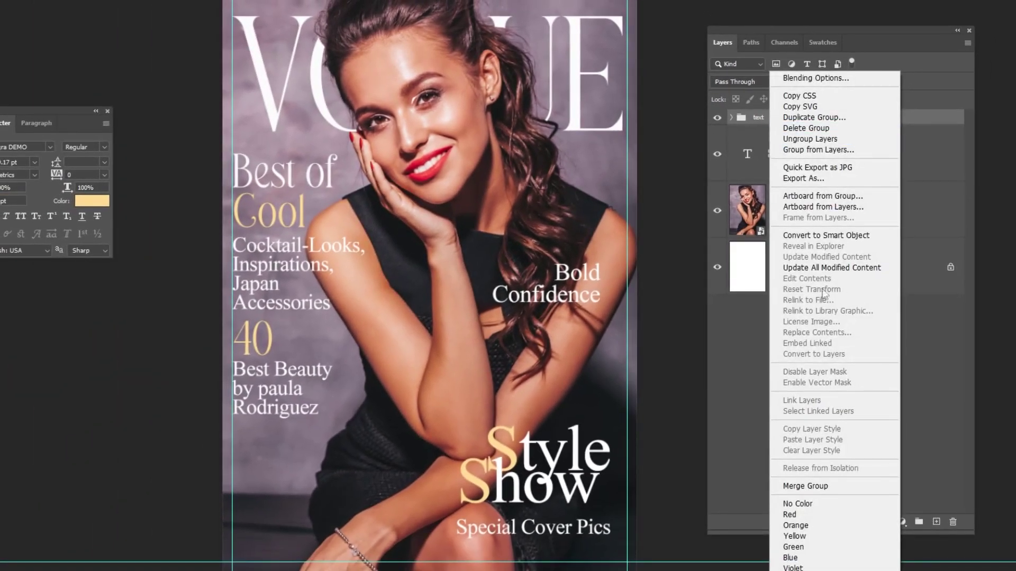
pyautogui.click(838, 515)
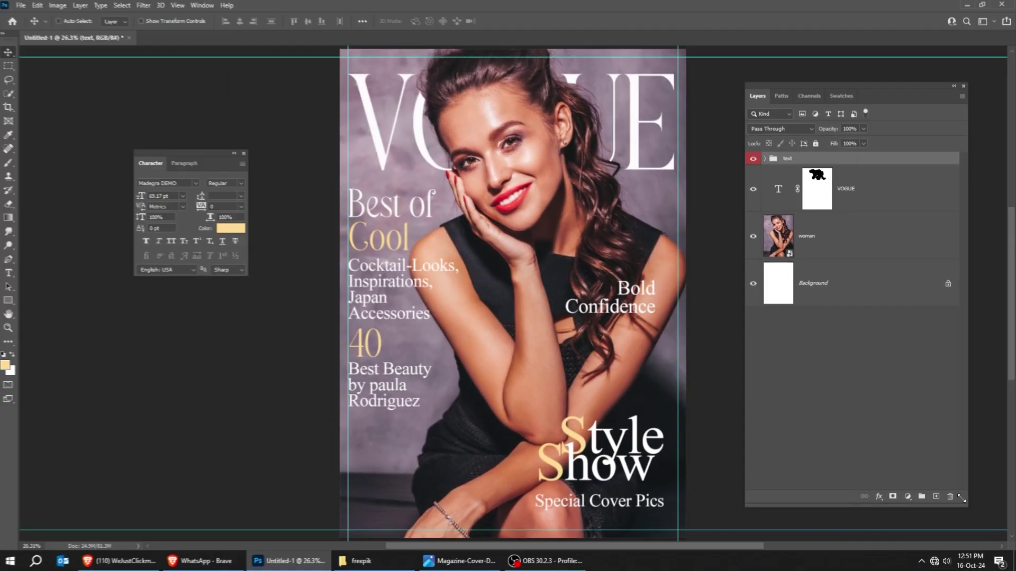
pyautogui.moveTo(961, 497); pyautogui.dragTo(900, 368)
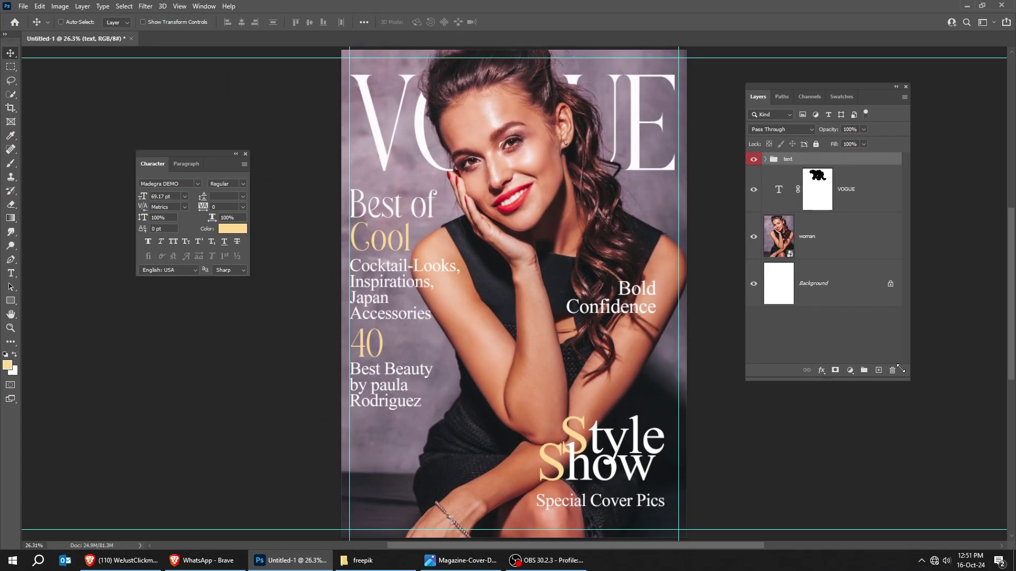
# Step: Place the Plastic-Texture image from the freepik folder directly above the woman layer, covering the whole page
pyautogui.click(843, 233)
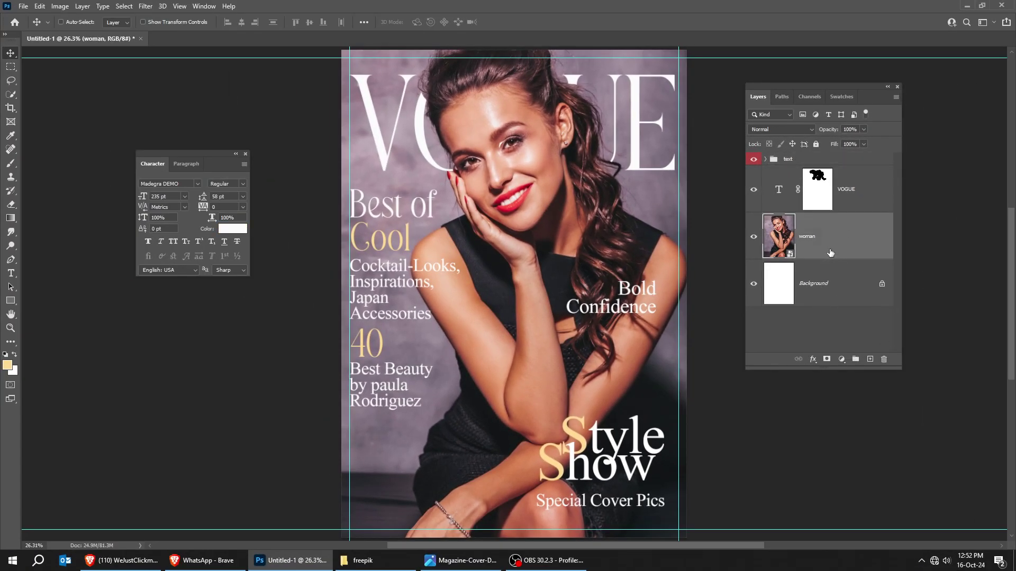
pyautogui.click(363, 560)
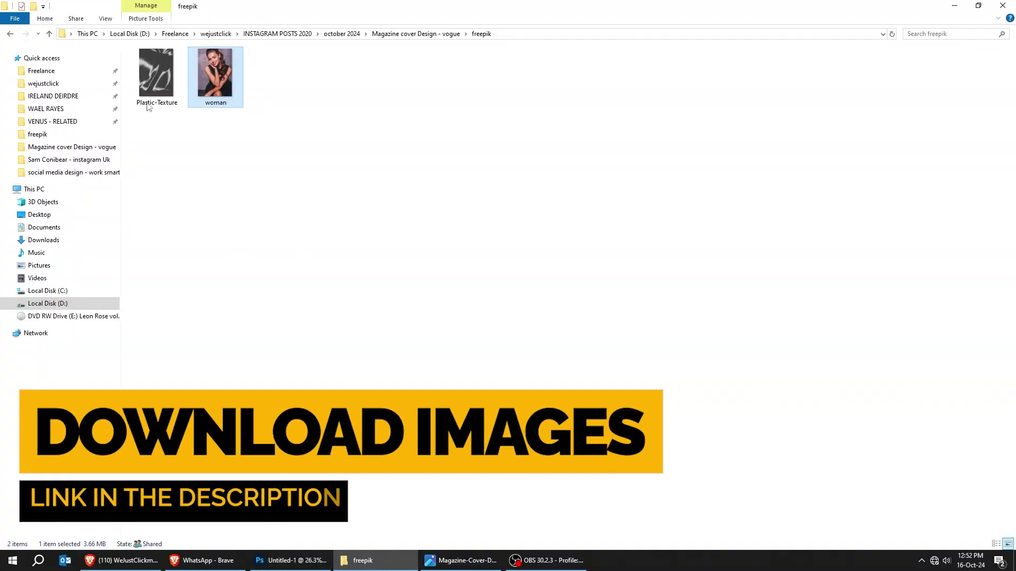
pyautogui.moveTo(151, 96); pyautogui.dragTo(434, 392)
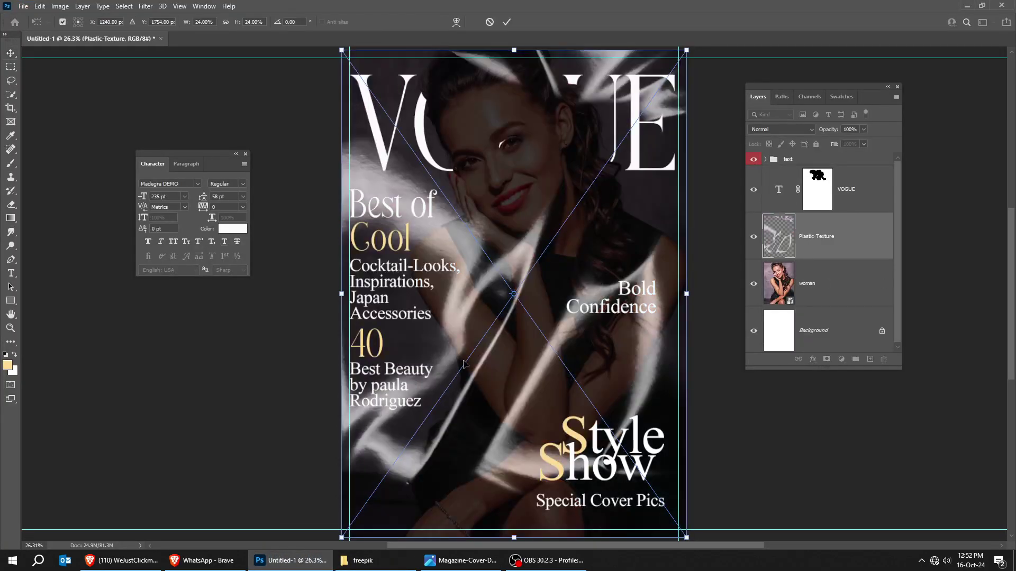
pyautogui.press('Return')
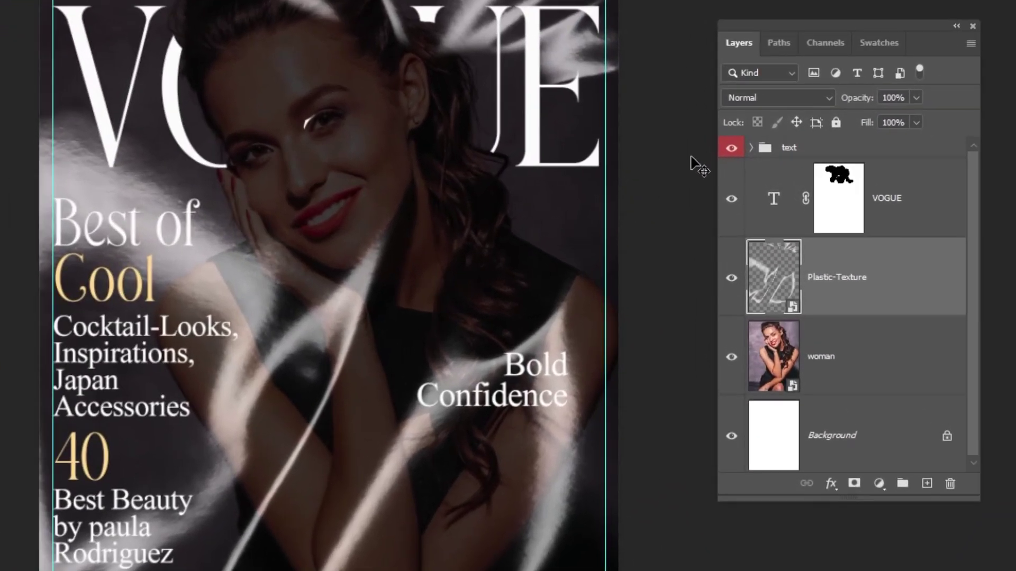
# Step: Set the Plastic-Texture layer's blend mode to Screen and add a layer mask to it
pyautogui.click(754, 100)
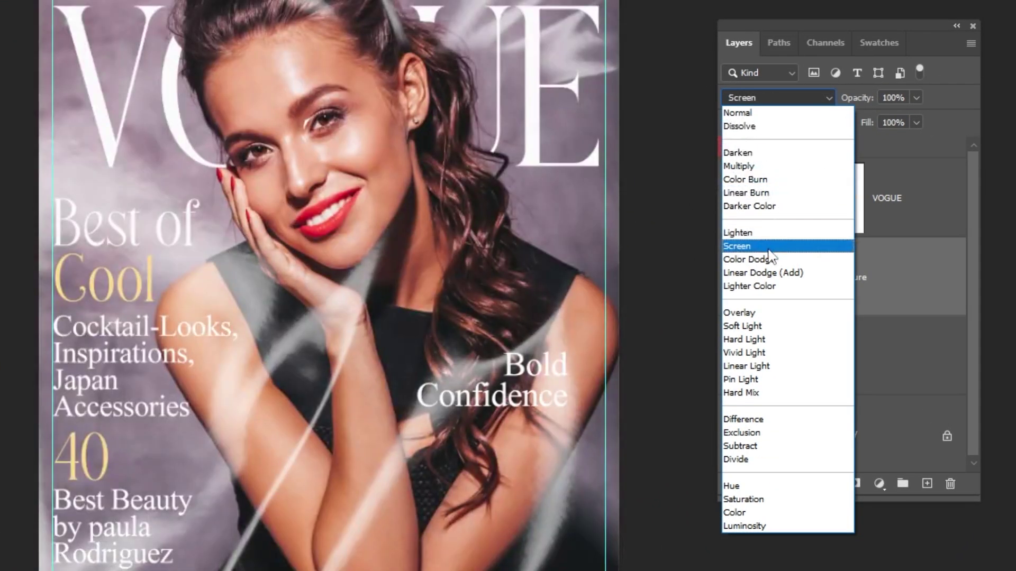
pyautogui.click(770, 249)
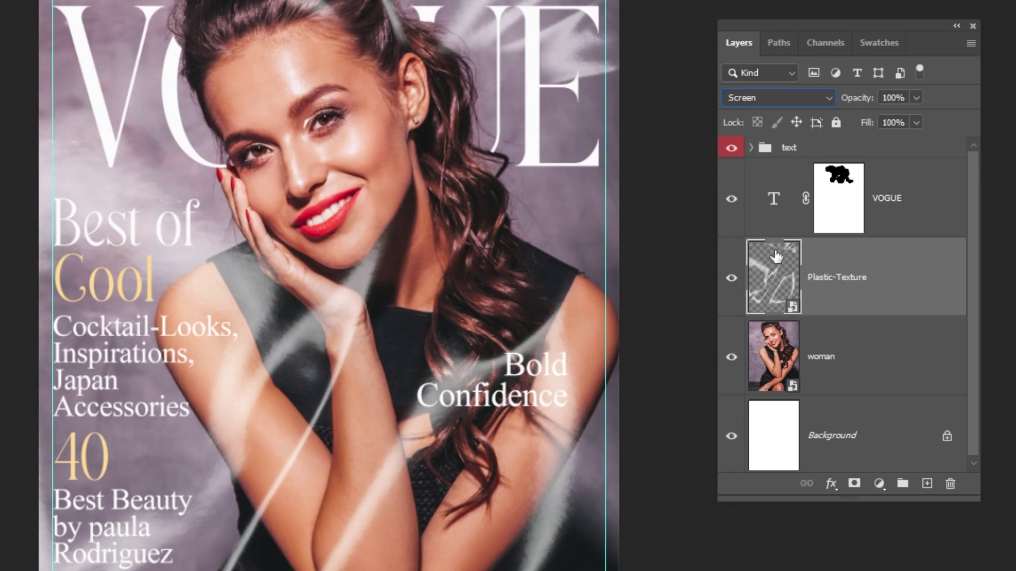
pyautogui.click(854, 485)
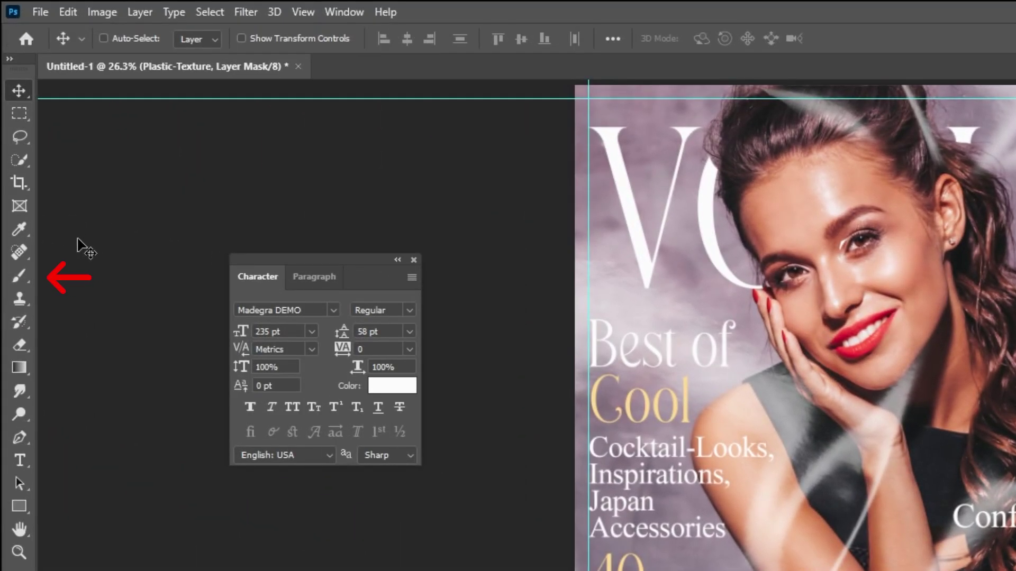
# Step: Set up a black Soft Round brush with 47% flow and enlarge it to 400 px
pyautogui.press('b')
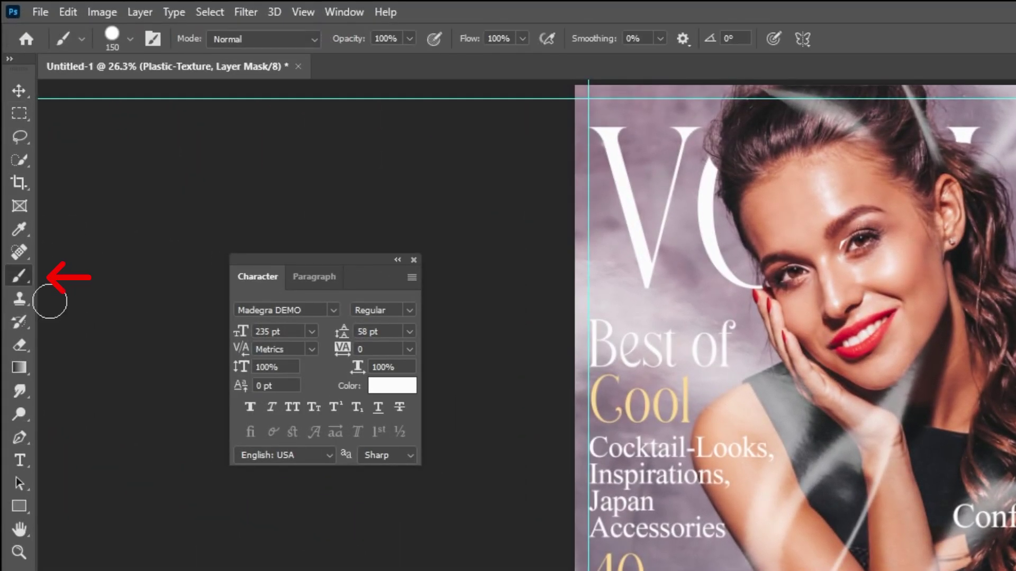
pyautogui.click(129, 40)
pyautogui.click(136, 270)
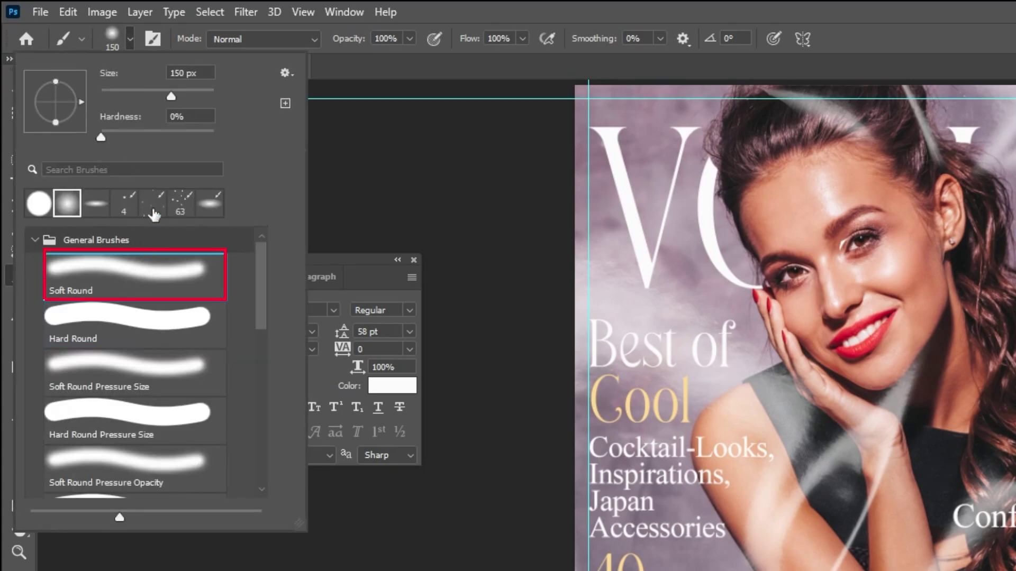
pyautogui.click(521, 39)
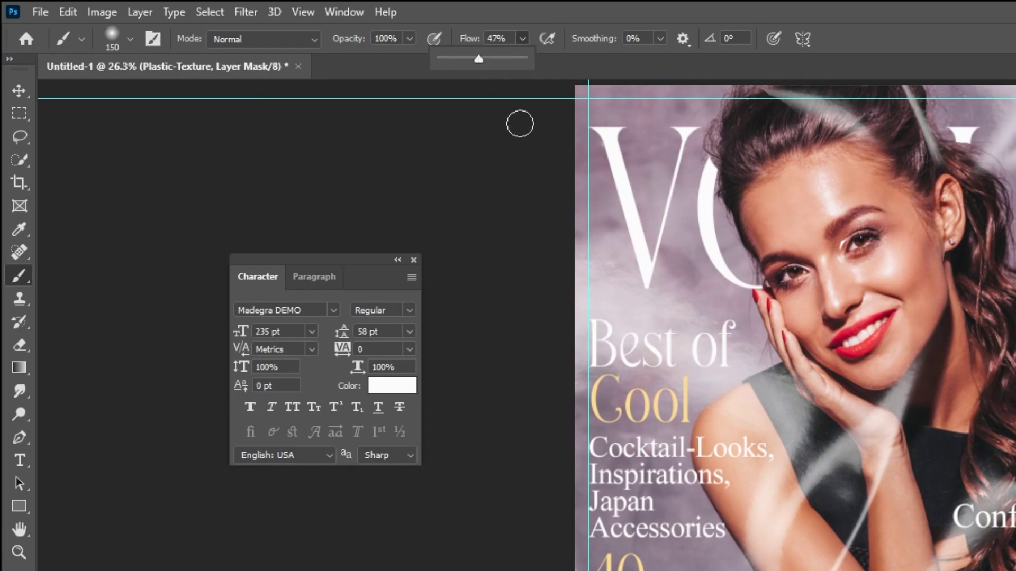
pyautogui.click(532, 211)
pyautogui.press(']')
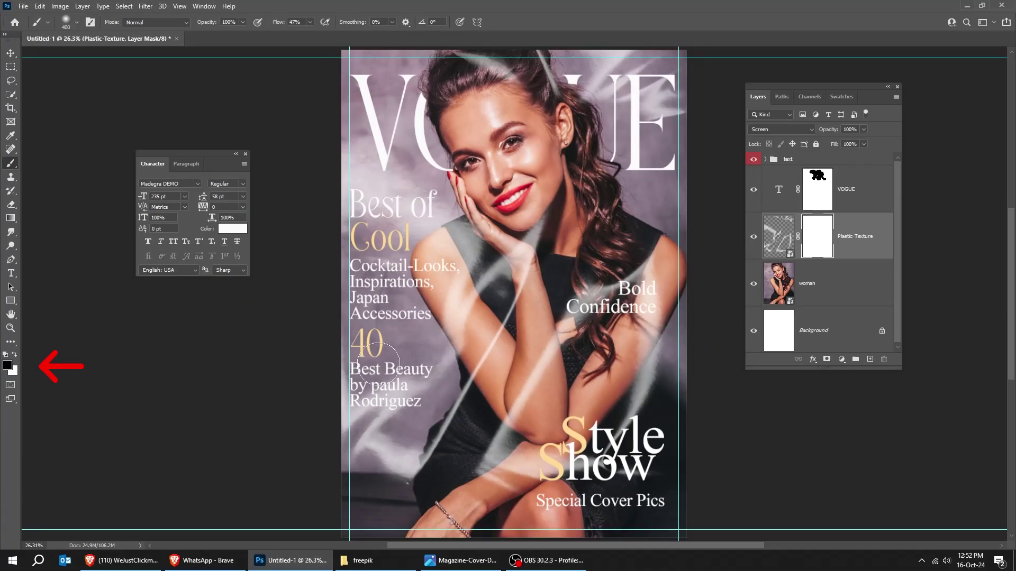
# Step: Paint black on the Plastic-Texture mask with a 600 px brush to hide the texture around the page edges, headings and hair
pyautogui.moveTo(374, 404)
pyautogui.mouseDown()
pyautogui.moveTo(376, 444)
pyautogui.moveTo(407, 470)
pyautogui.moveTo(477, 472)
pyautogui.moveTo(453, 456)
pyautogui.moveTo(462, 472)
pyautogui.moveTo(556, 492)
pyautogui.moveTo(625, 473)
pyautogui.mouseUp()
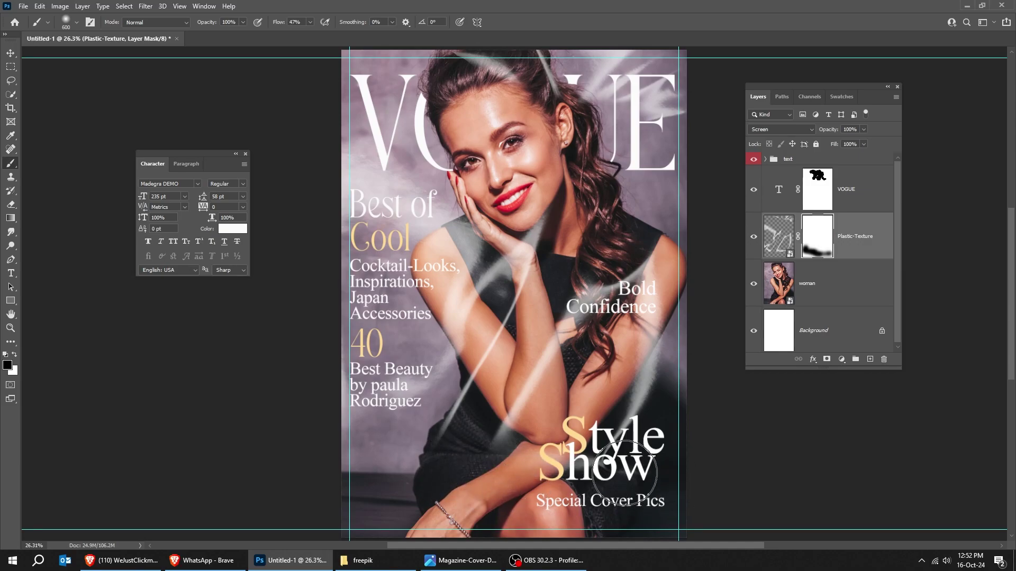
pyautogui.moveTo(382, 368)
pyautogui.mouseDown()
pyautogui.moveTo(372, 142)
pyautogui.moveTo(343, 216)
pyautogui.moveTo(403, 142)
pyautogui.moveTo(393, 170)
pyautogui.moveTo(427, 89)
pyautogui.moveTo(584, 91)
pyautogui.moveTo(605, 112)
pyautogui.moveTo(611, 86)
pyautogui.moveTo(628, 74)
pyautogui.moveTo(673, 98)
pyautogui.moveTo(611, 42)
pyautogui.moveTo(524, 54)
pyautogui.moveTo(675, 126)
pyautogui.mouseUp()
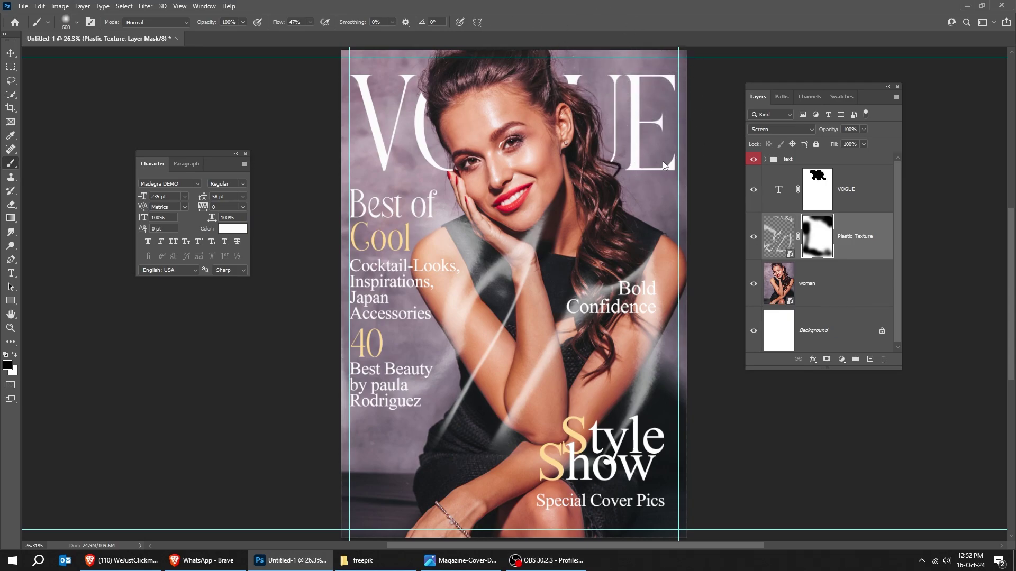
pyautogui.moveTo(659, 247); pyautogui.dragTo(617, 252)
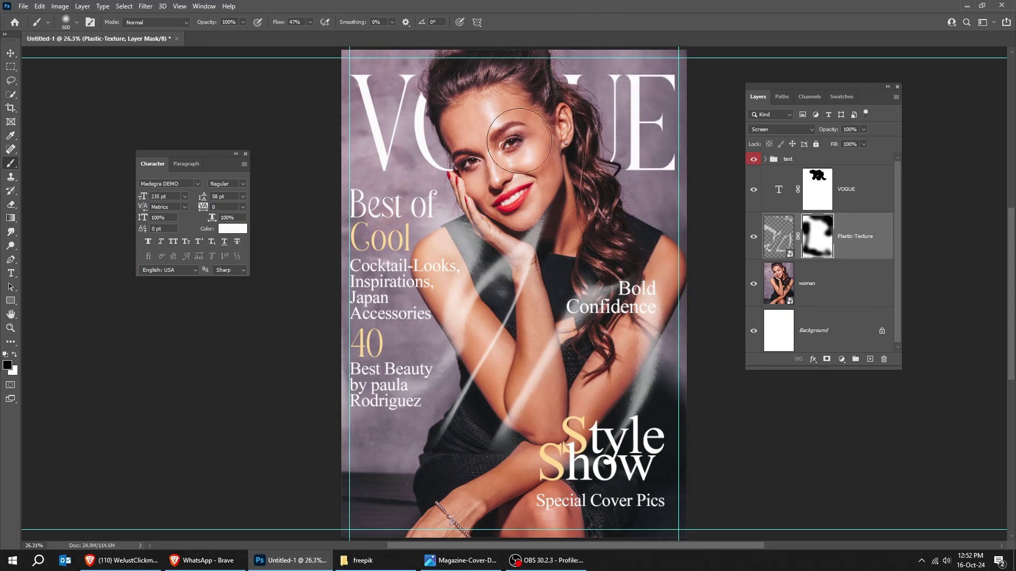
pyautogui.click(447, 222)
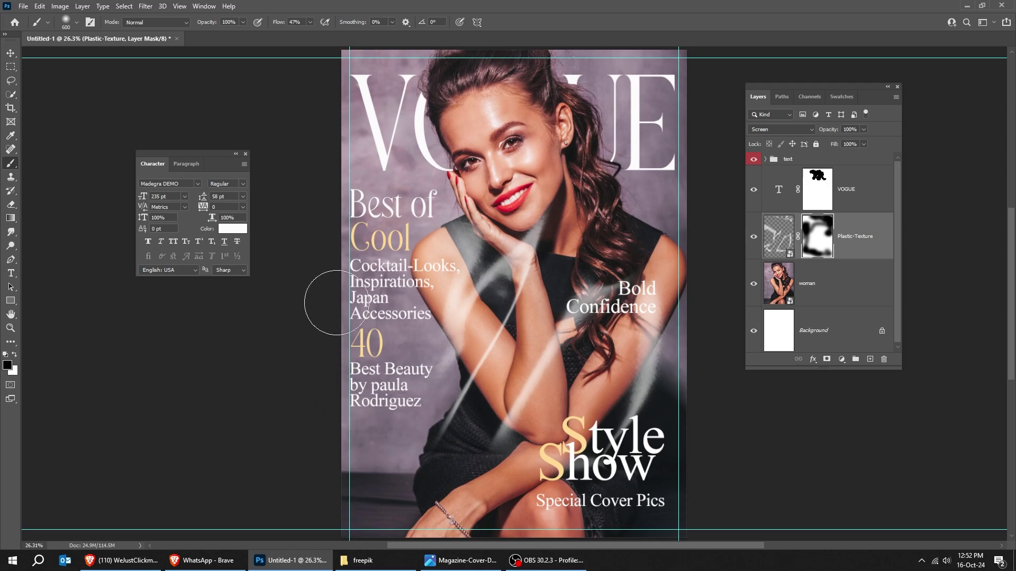
# Step: Compare the cover with the Plastic-Texture layer hidden and shown, leaving the layer on
pyautogui.click(755, 239)
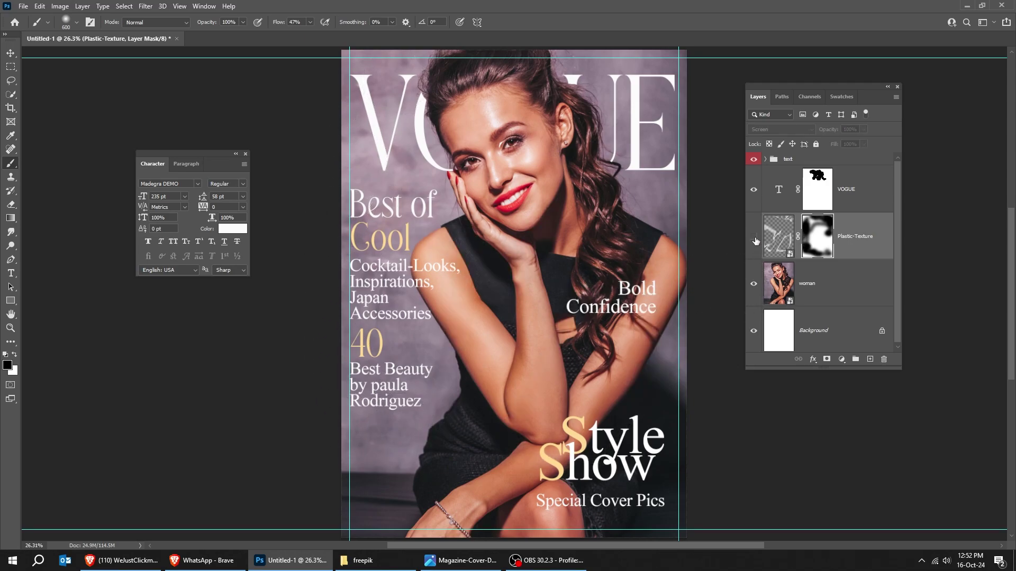
pyautogui.click(754, 239)
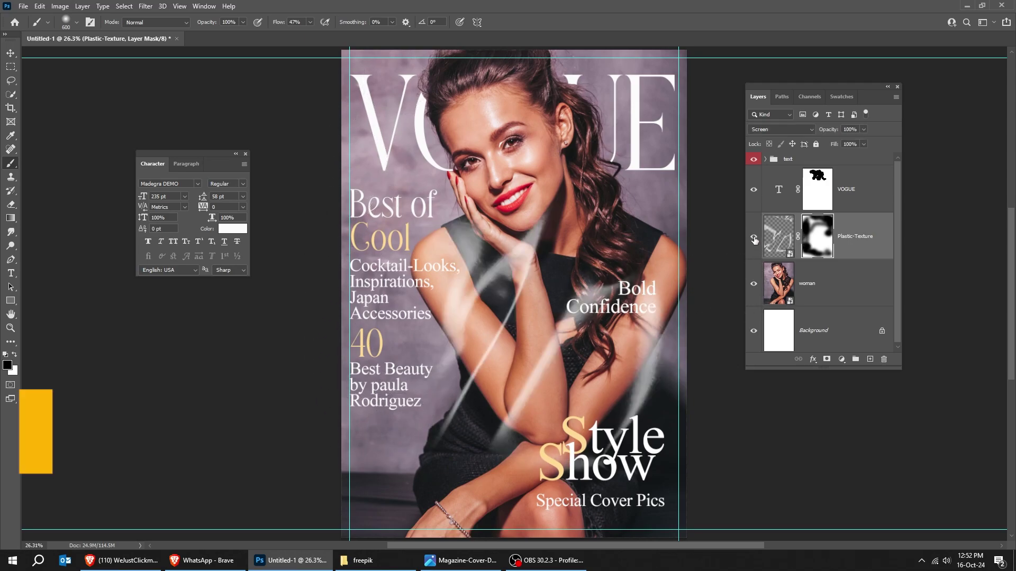
pyautogui.press('v')
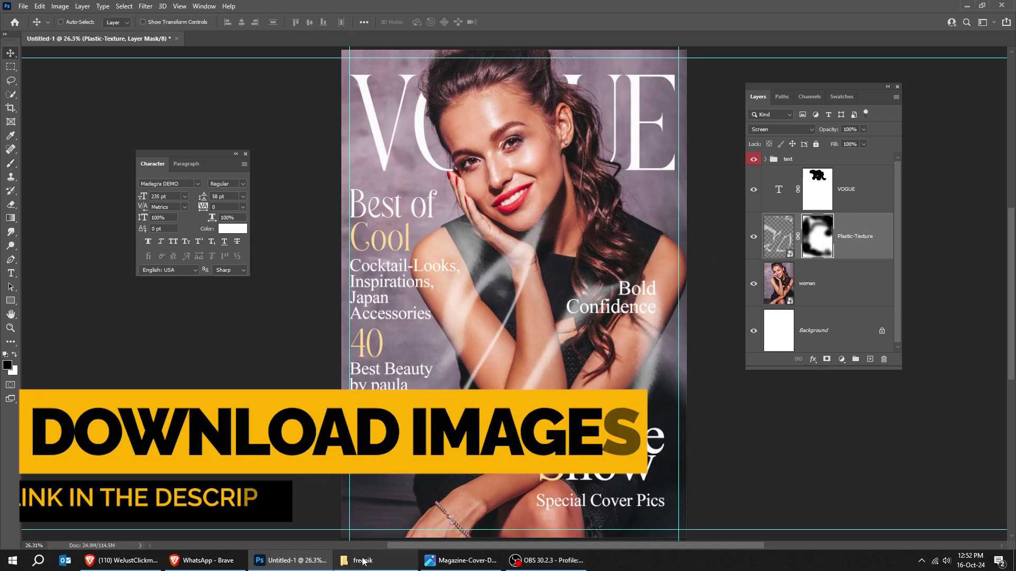